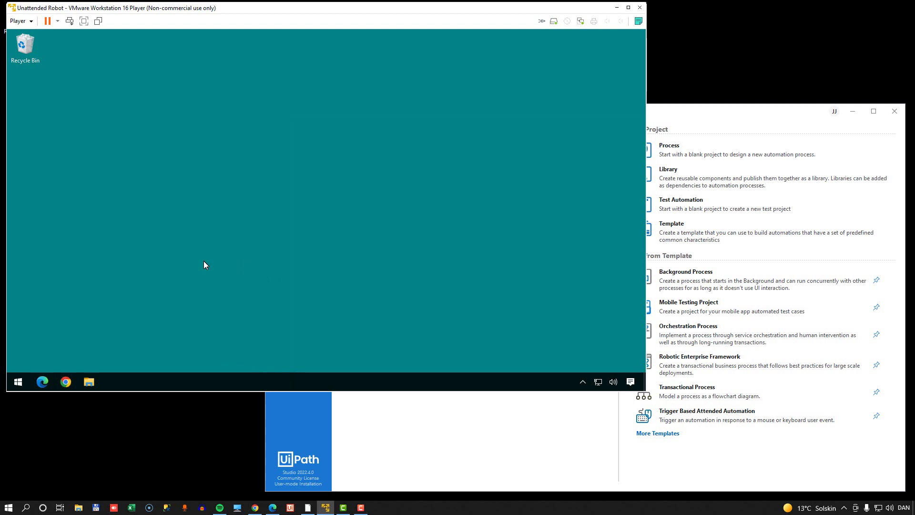
# Step: Switch to UiPath Studio and create a new blank process named XplatformProcess with Cross-platform compatibility
pyautogui.click(452, 431)
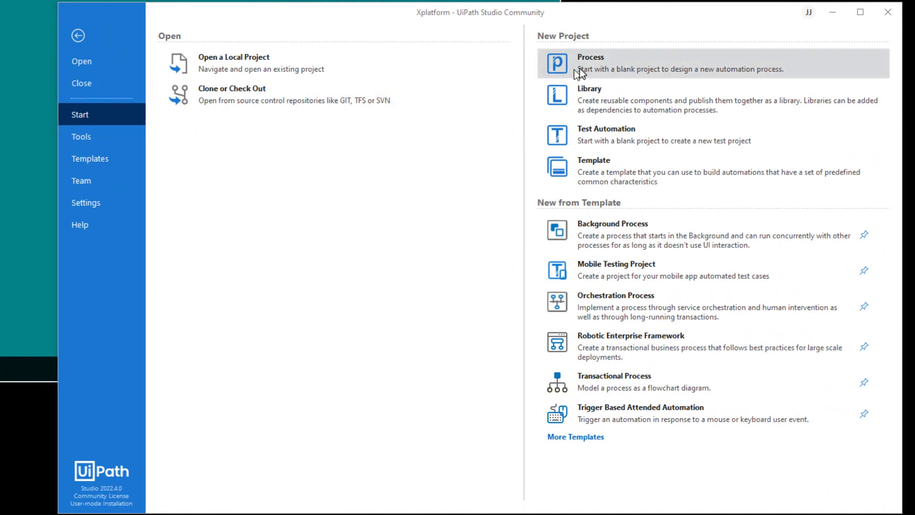
pyautogui.click(614, 67)
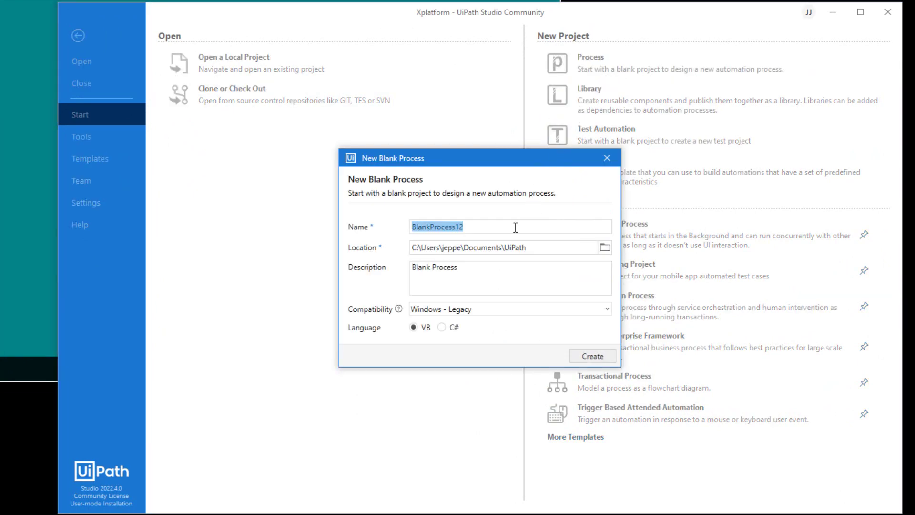
pyautogui.write('Xplat')
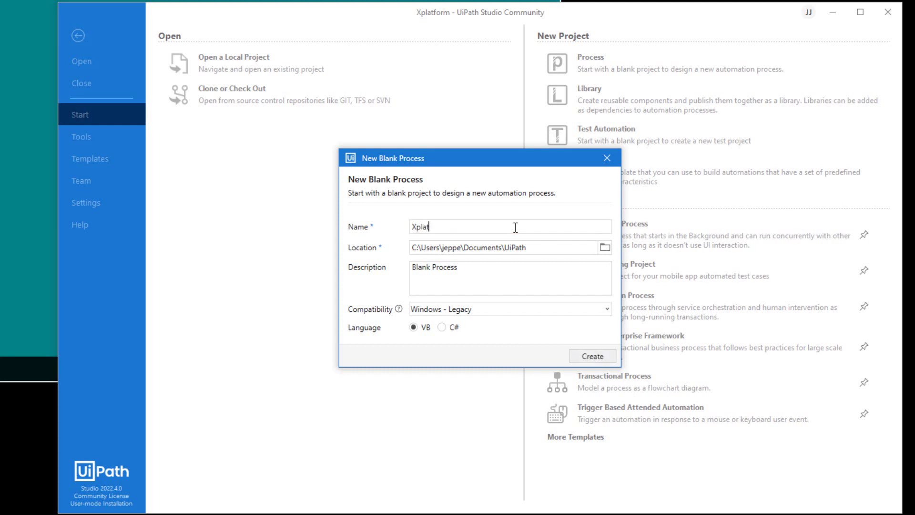
pyautogui.write('formProcess')
pyautogui.click(487, 308)
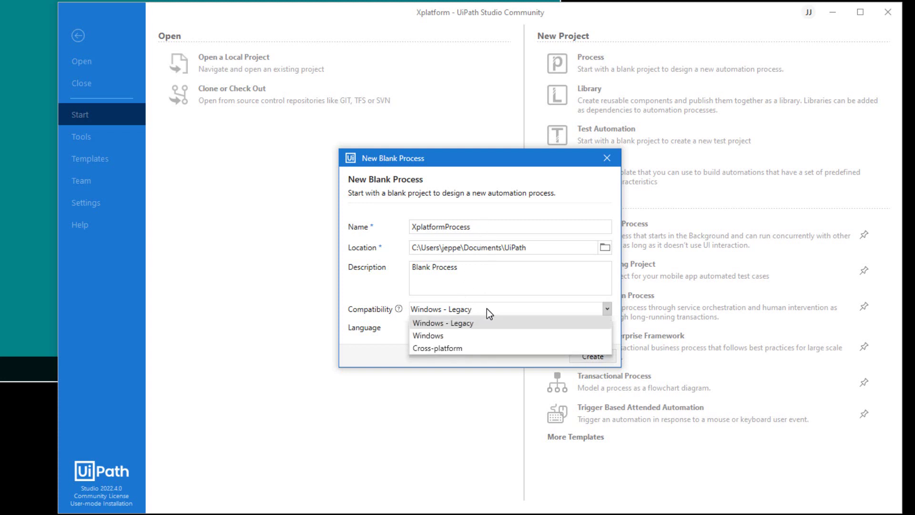
pyautogui.click(471, 347)
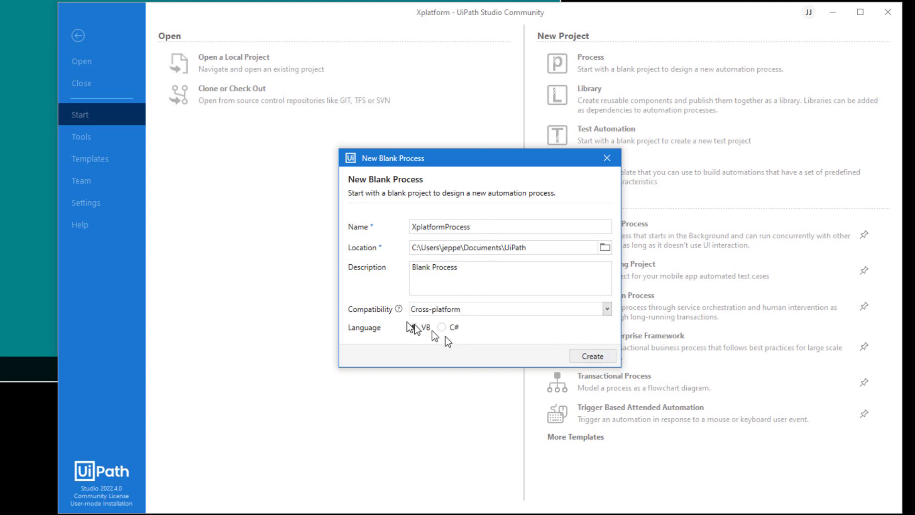
pyautogui.click(591, 357)
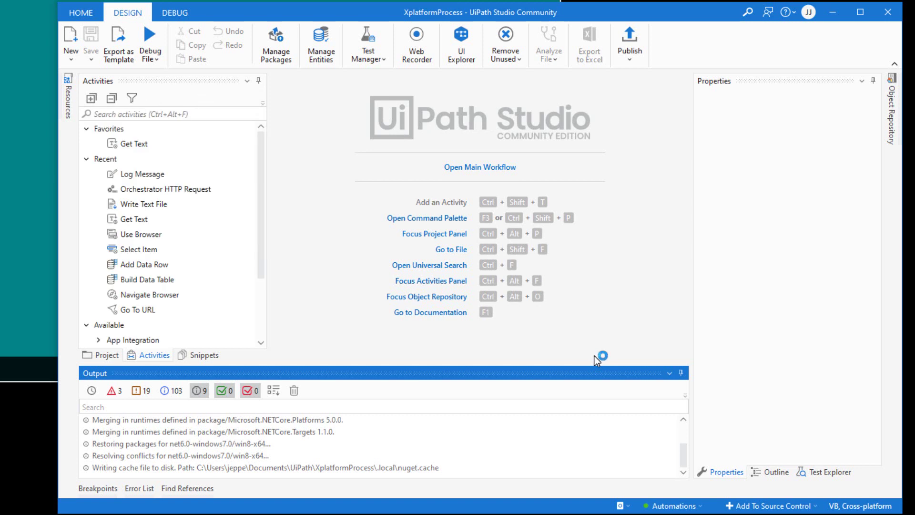
# Step: Check the new project's dependencies and open the main workflow for editing
pyautogui.click(109, 356)
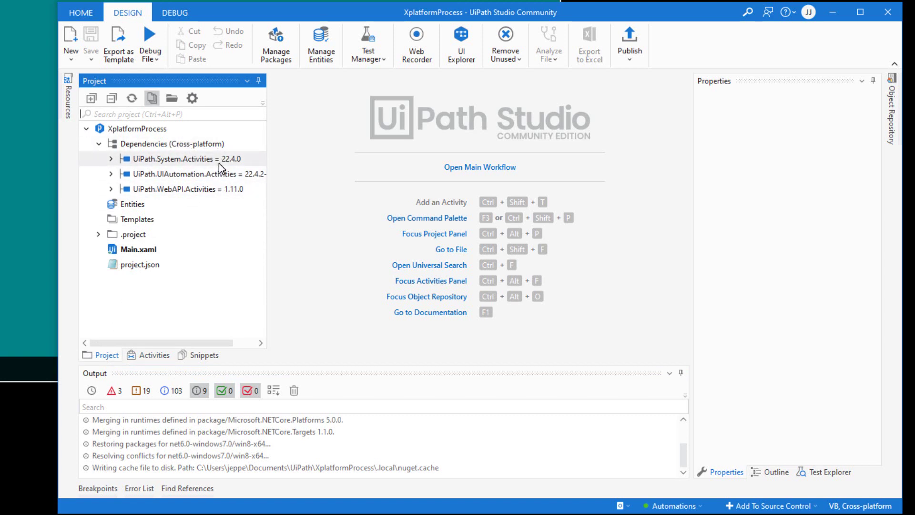
pyautogui.moveTo(185, 153)
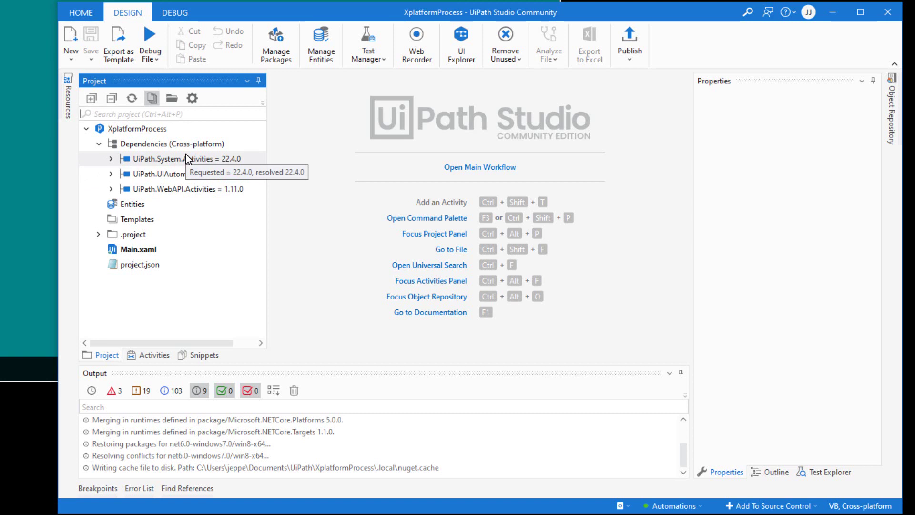
pyautogui.click(480, 168)
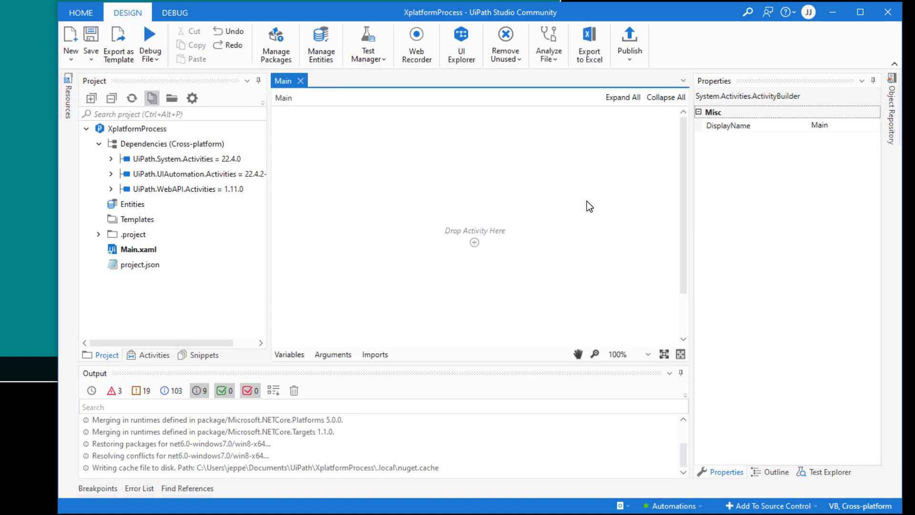
# Step: Add a Log Message activity to the empty Main workflow and set its log level to Info
pyautogui.click(152, 355)
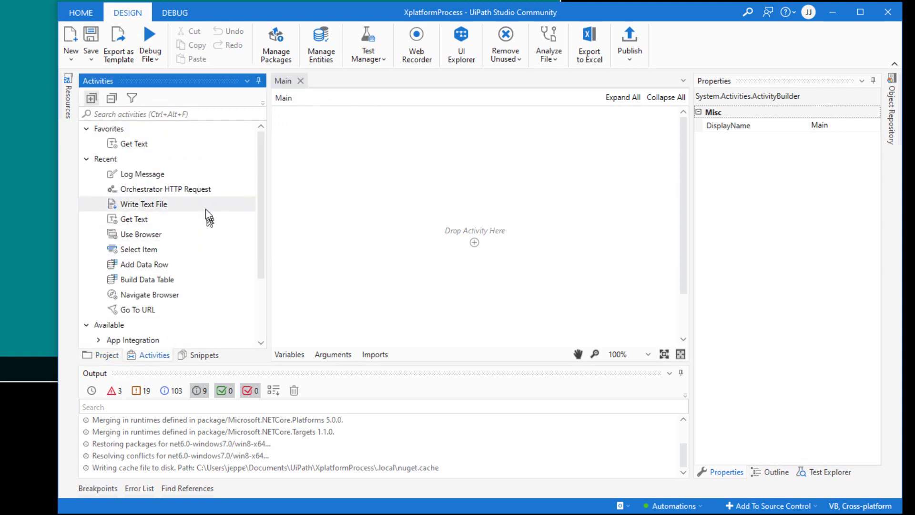
pyautogui.moveTo(159, 174); pyautogui.dragTo(639, 280)
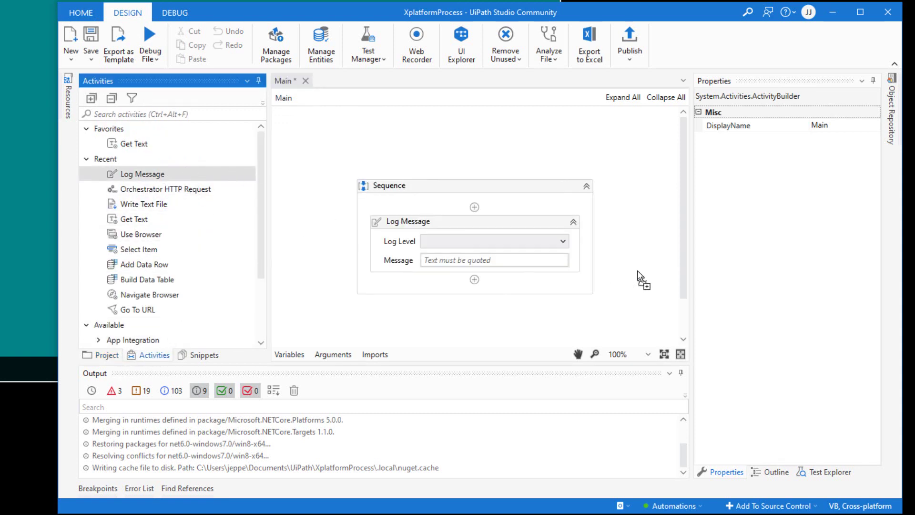
pyautogui.click(482, 243)
pyautogui.click(454, 287)
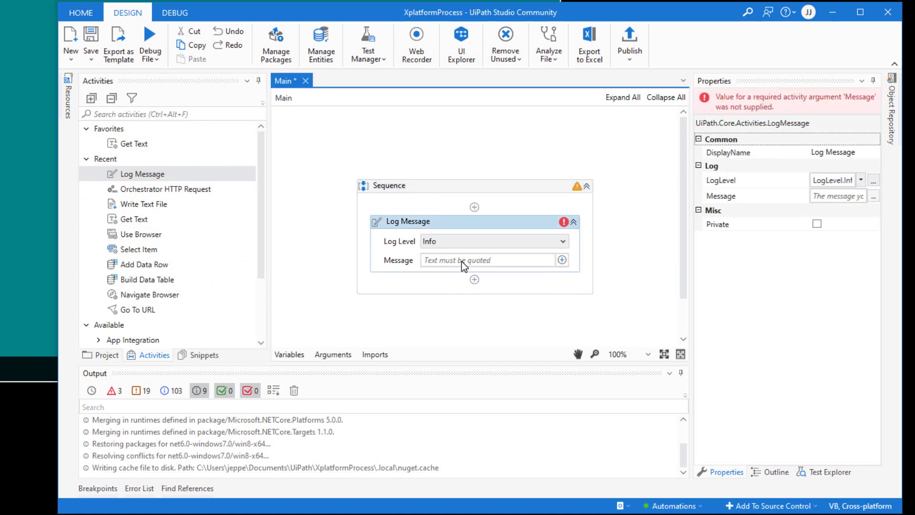
# Step: Set the Log Message activity's message to System.Environment.MachineName
pyautogui.click(499, 259)
pyautogui.write('System.Em')
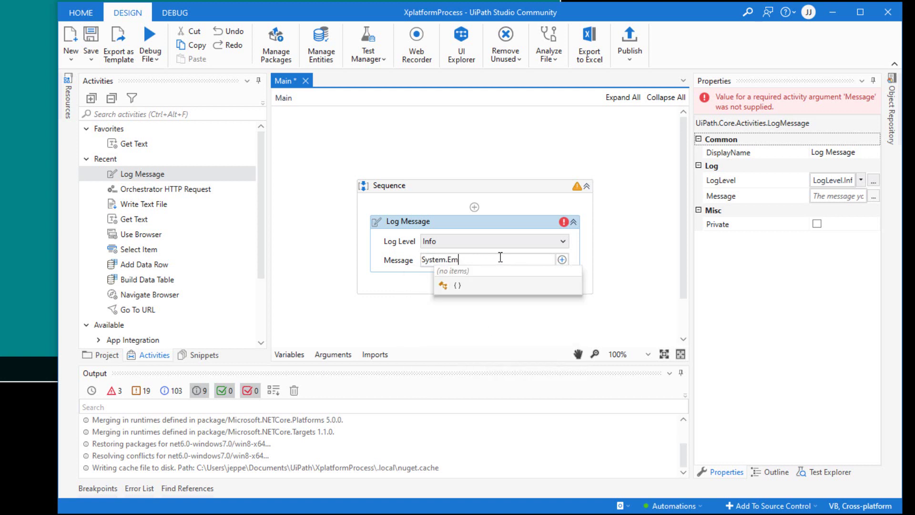
pyautogui.press('BackSpace')
pyautogui.write('nvironment')
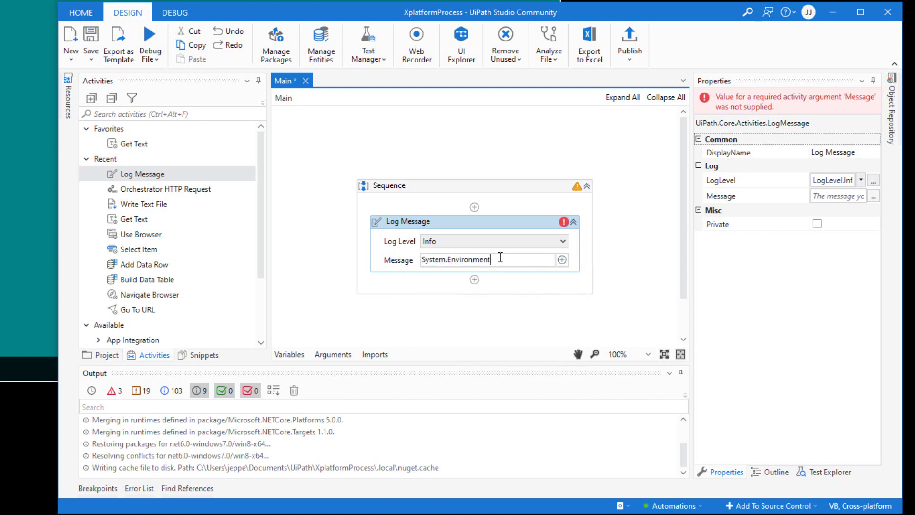
pyautogui.write('.ma')
pyautogui.press('Tab')
pyautogui.click(622, 280)
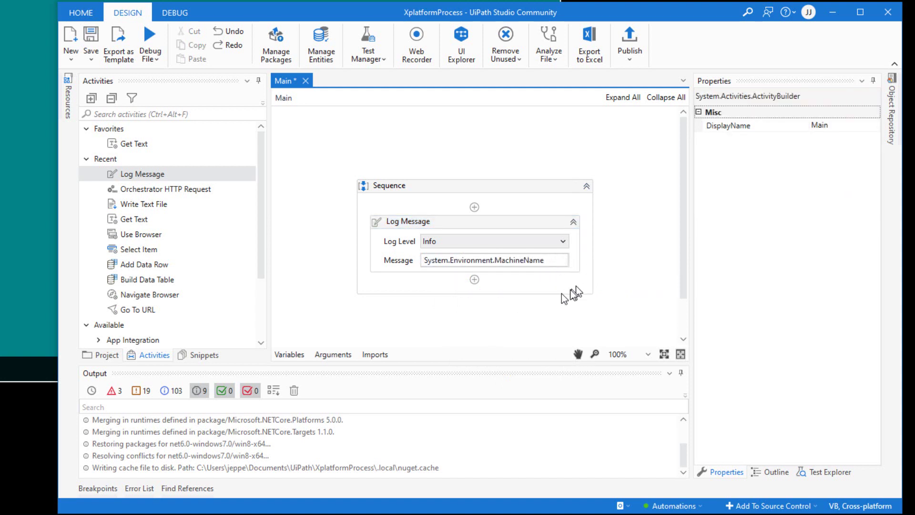
# Step: Add a second Log Message activity below the first one in the sequence, with log level Info
pyautogui.moveTo(129, 174); pyautogui.dragTo(474, 281)
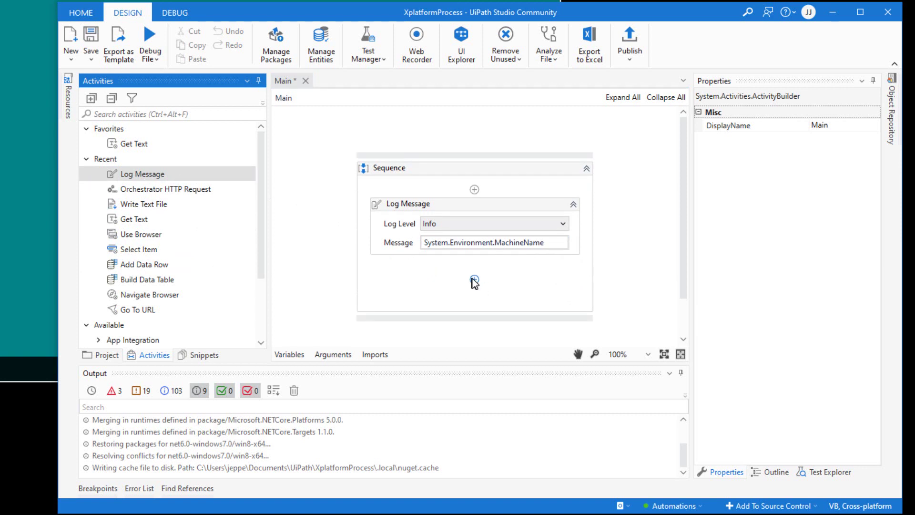
pyautogui.click(461, 282)
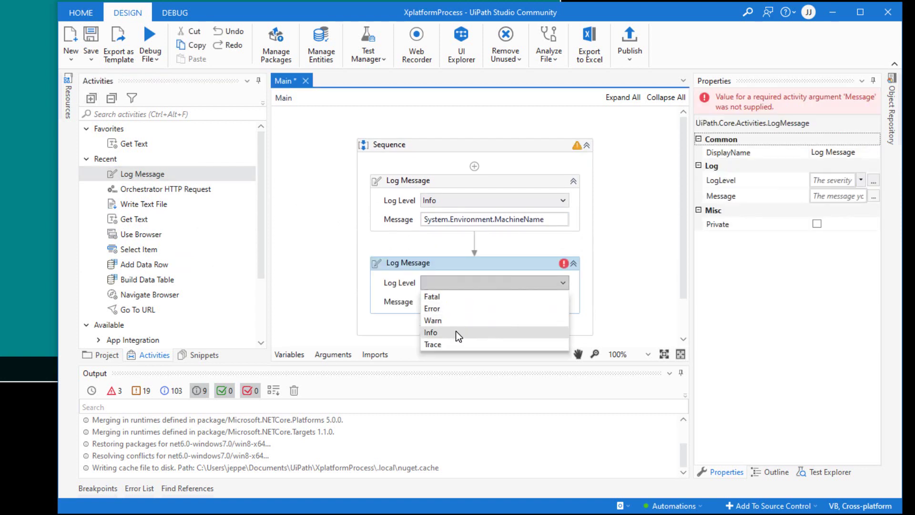
pyautogui.click(455, 331)
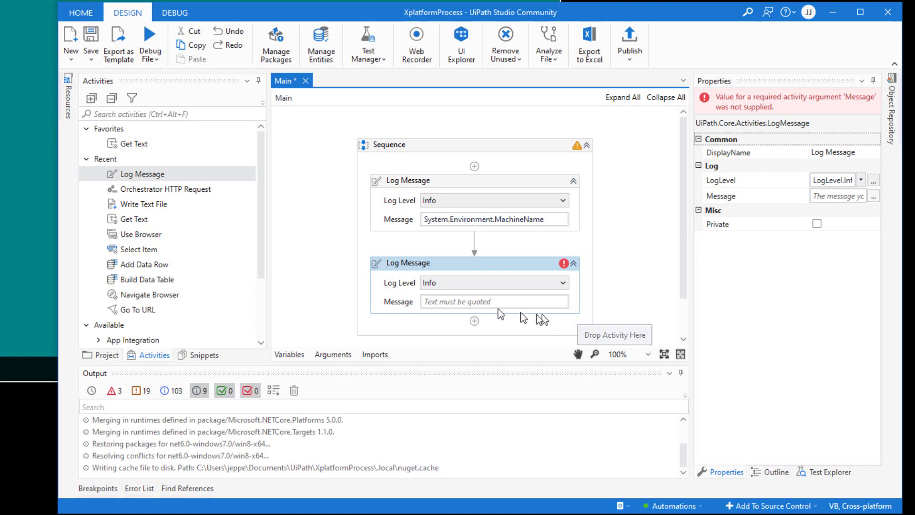
# Step: Set the second Log Message activity's message to System.Environment.OSVersion
pyautogui.click(469, 302)
pyautogui.write('Sys')
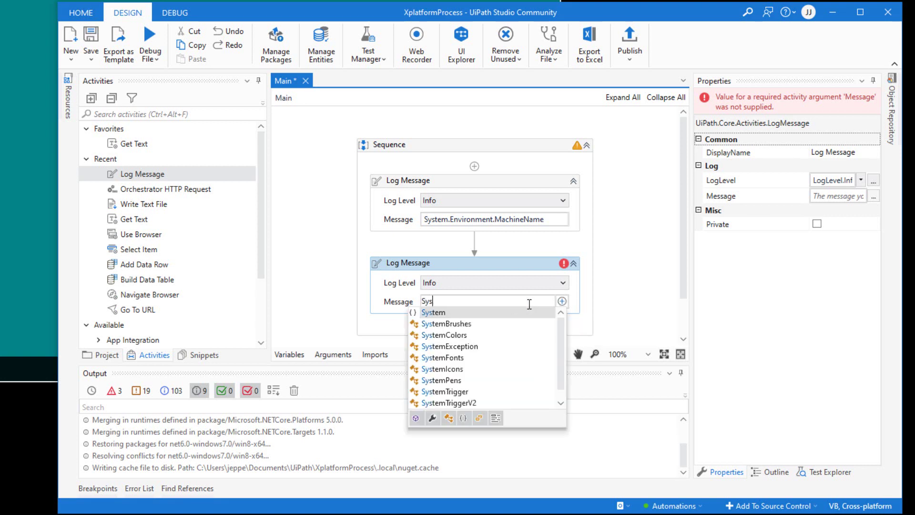
pyautogui.write('tem.En')
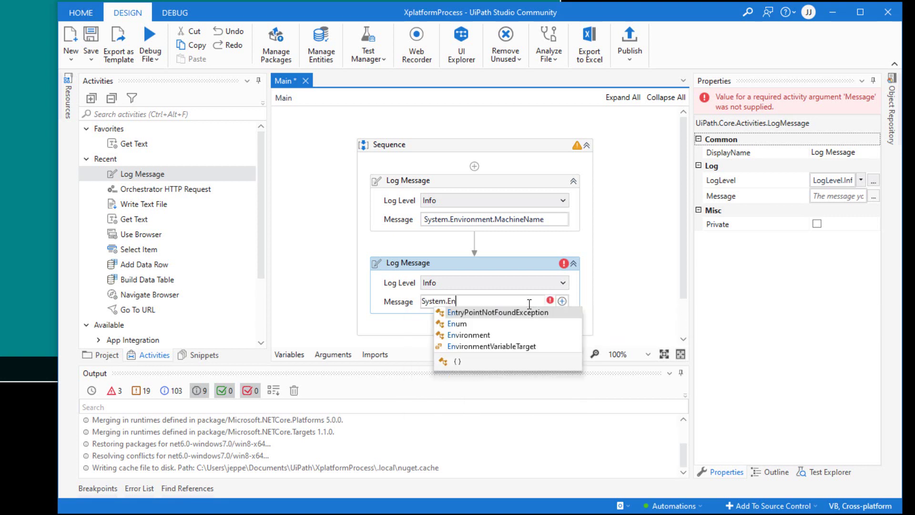
pyautogui.press('Down')
pyautogui.press('Down')
pyautogui.write('.')
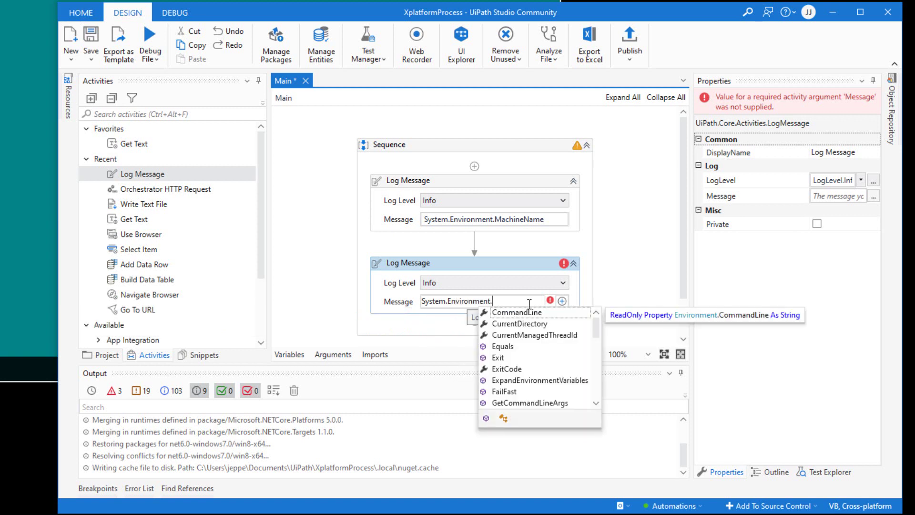
pyautogui.write('os')
pyautogui.press('Tab')
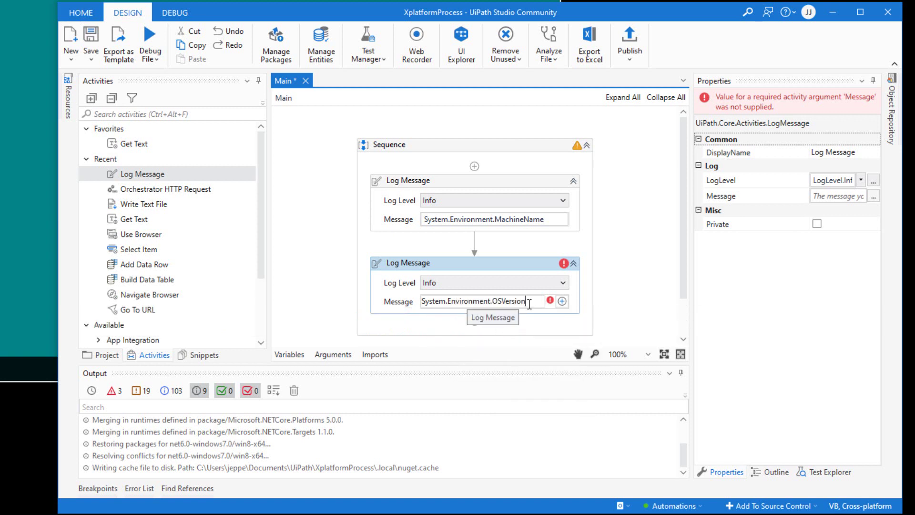
pyautogui.click(635, 273)
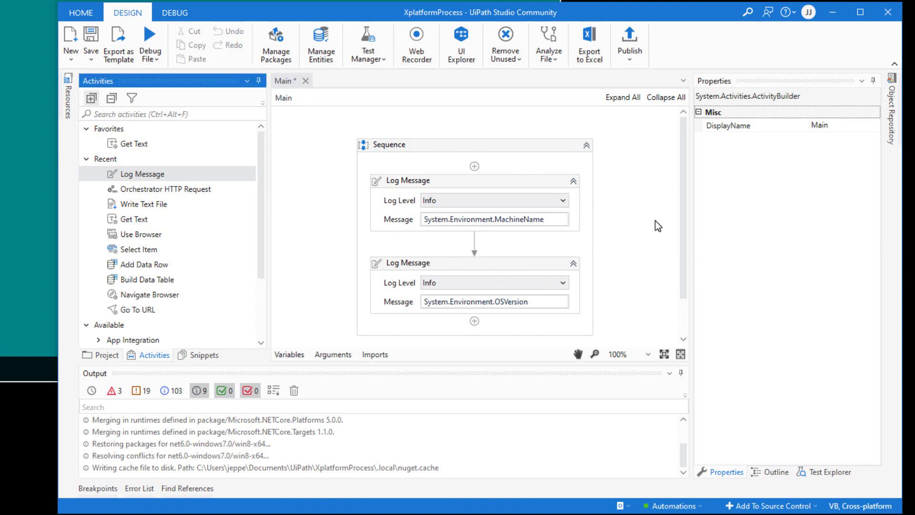
# Step: Debug the Main workflow and publish the project as package XplatformProcess, version 1.0.1
pyautogui.click(151, 38)
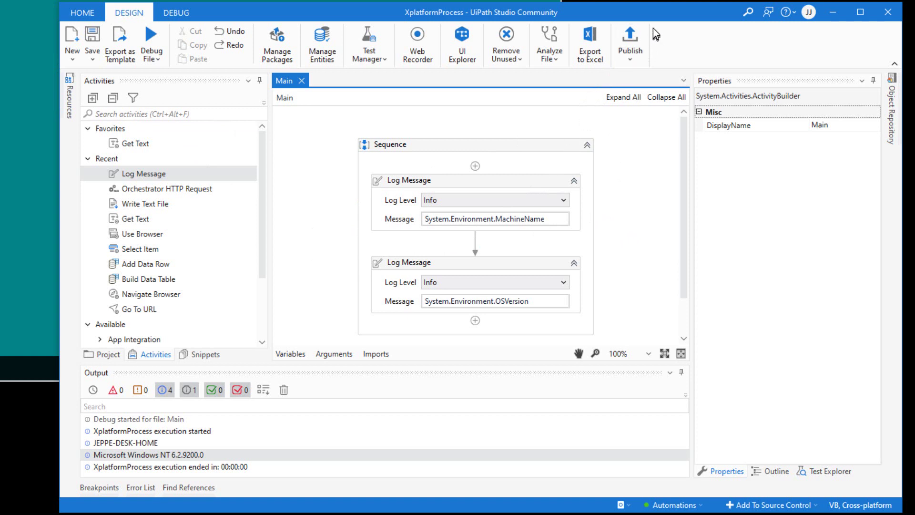
pyautogui.click(629, 45)
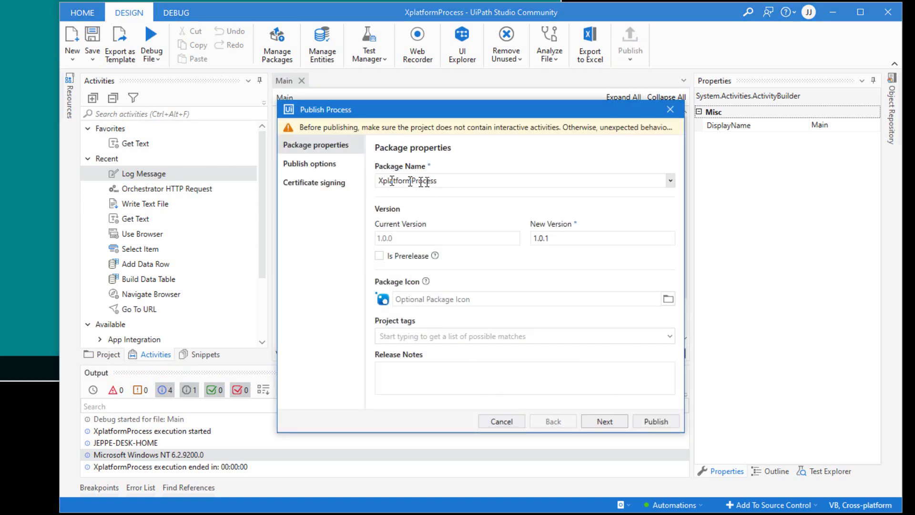
pyautogui.click(660, 424)
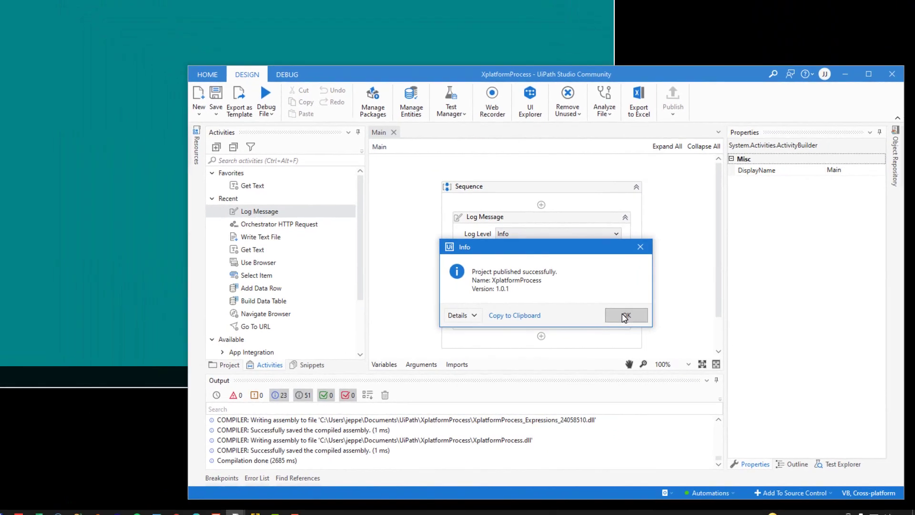
pyautogui.click(574, 296)
# Step: Switch to UiPath Orchestrator in the browser, view the Automations folder's processes, and check the tenant's packages for the published project
pyautogui.click(360, 508)
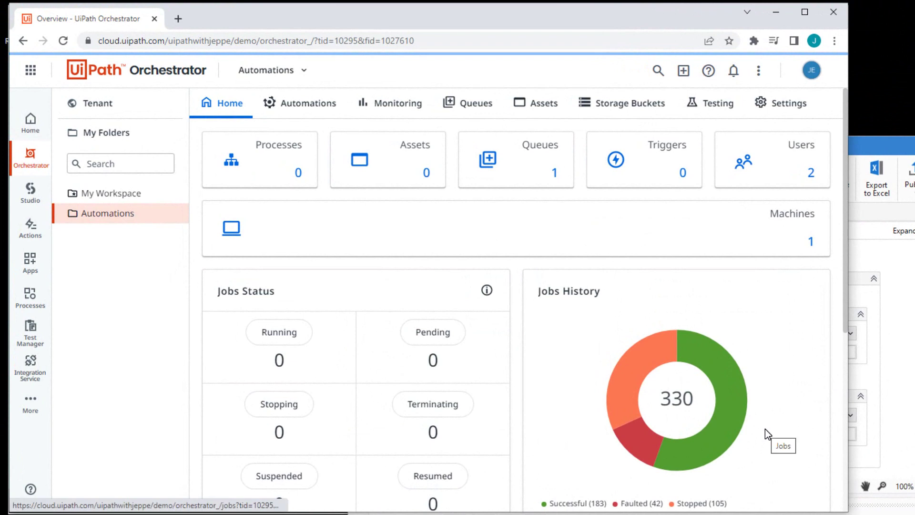
pyautogui.click(270, 170)
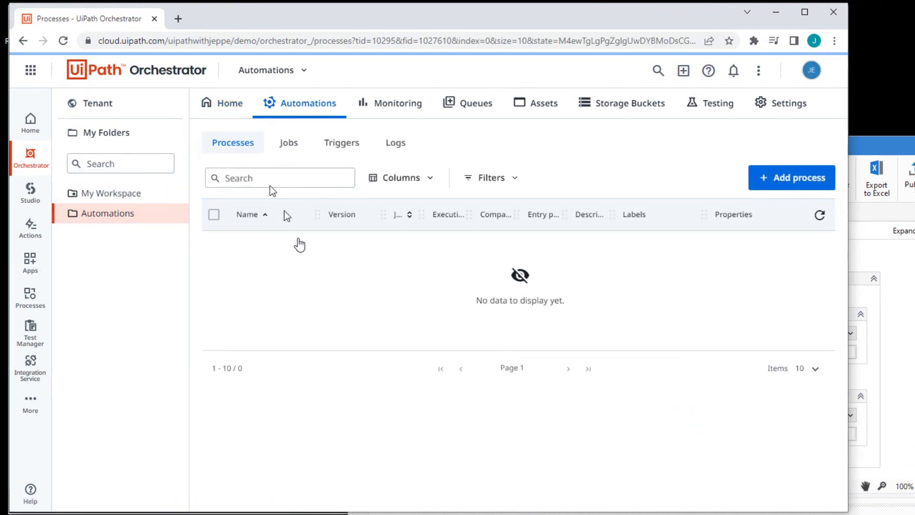
pyautogui.click(109, 111)
pyautogui.click(661, 109)
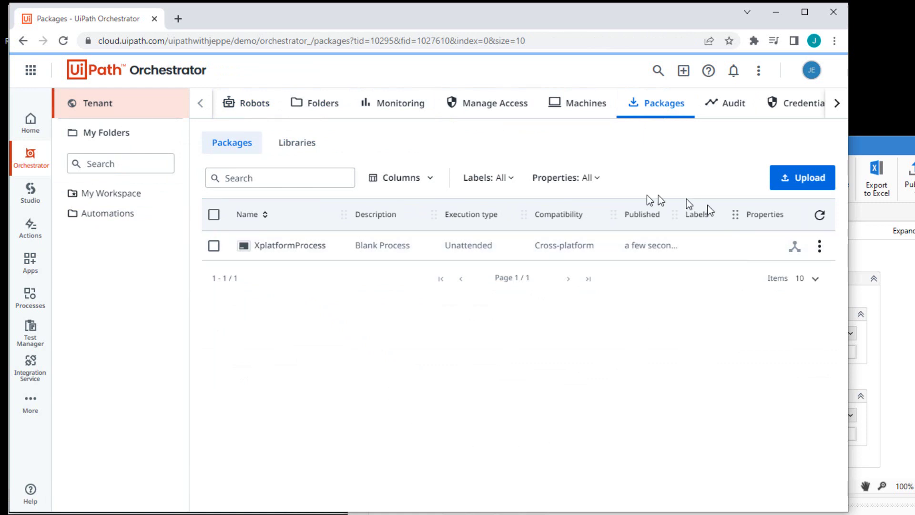
# Step: Add a process to the Automations folder from package XplatformProcess, version 1.0.1, keeping the default additional settings
pyautogui.click(100, 214)
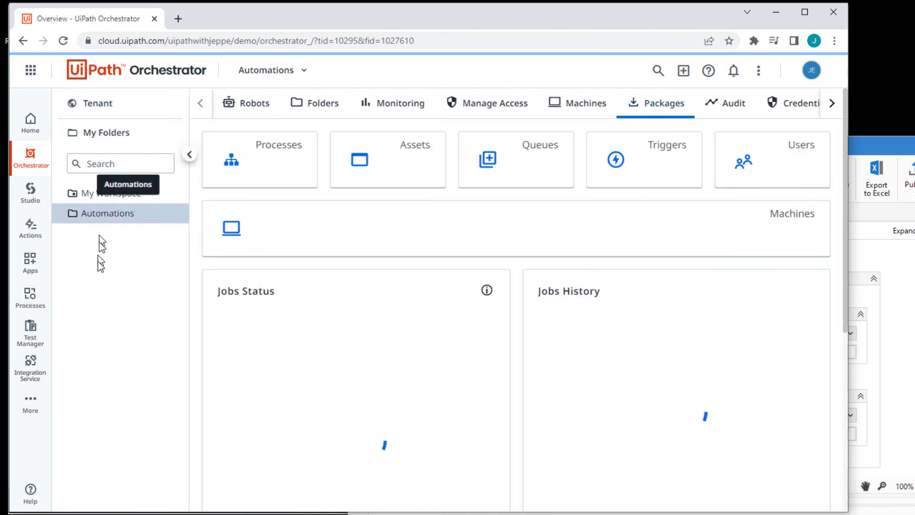
pyautogui.click(226, 175)
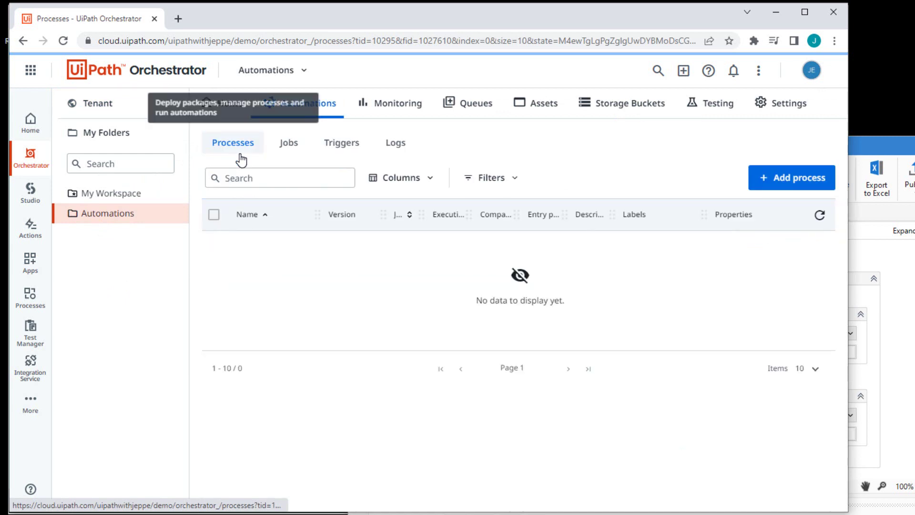
pyautogui.click(789, 179)
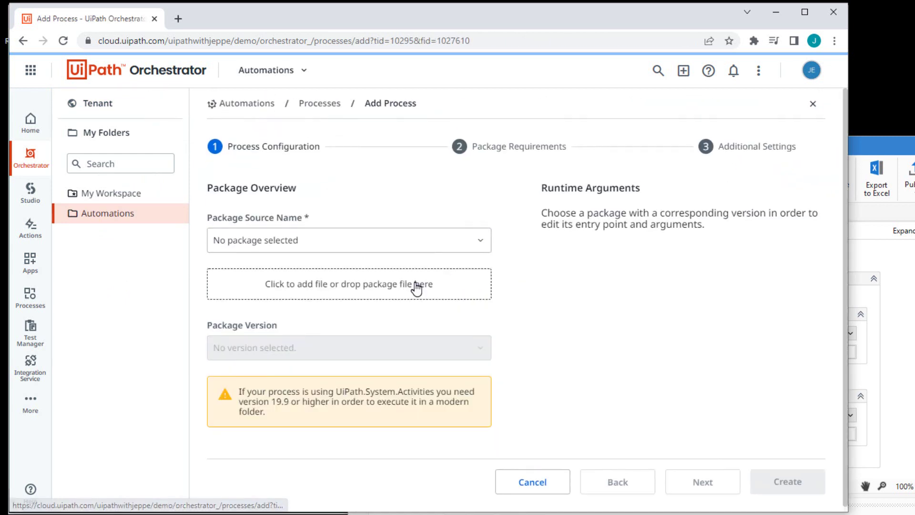
pyautogui.click(265, 240)
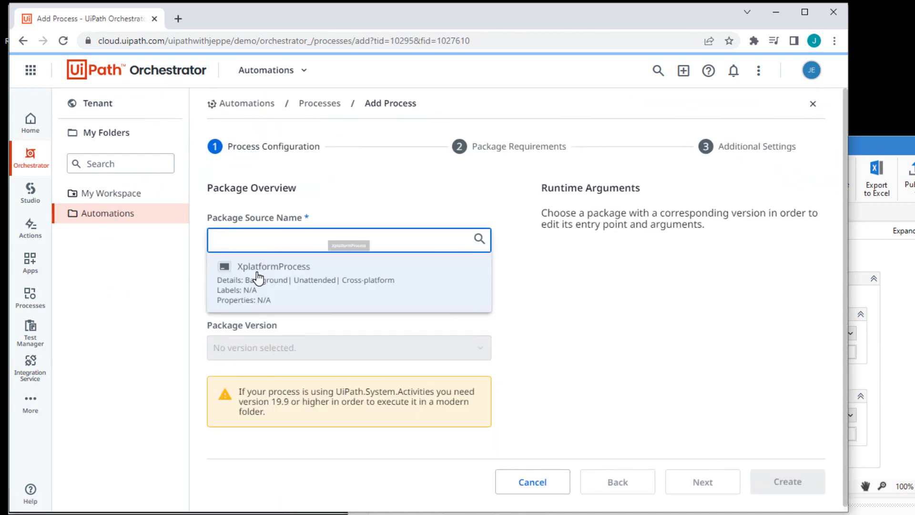
pyautogui.click(257, 278)
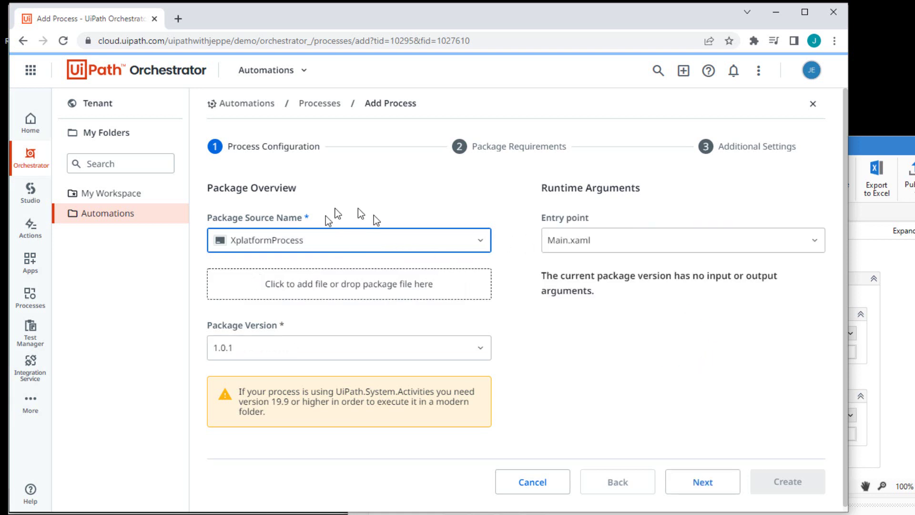
pyautogui.click(711, 487)
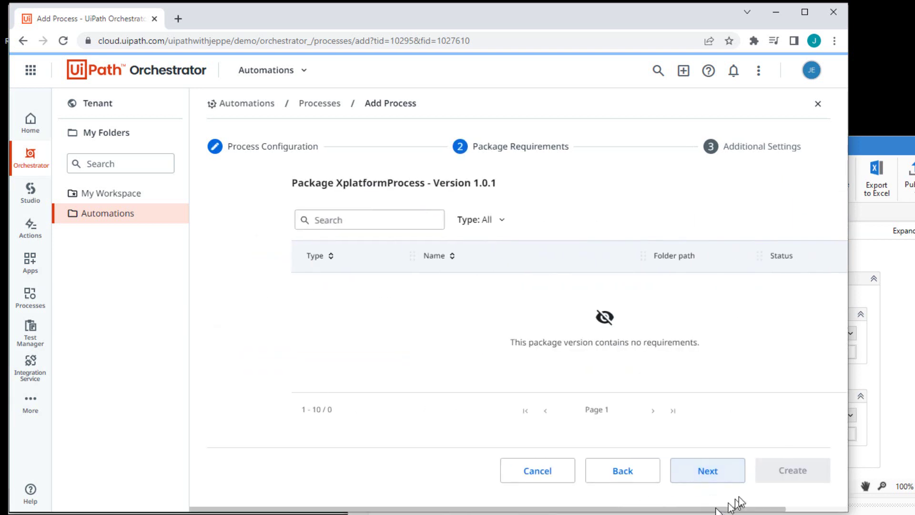
pyautogui.click(717, 474)
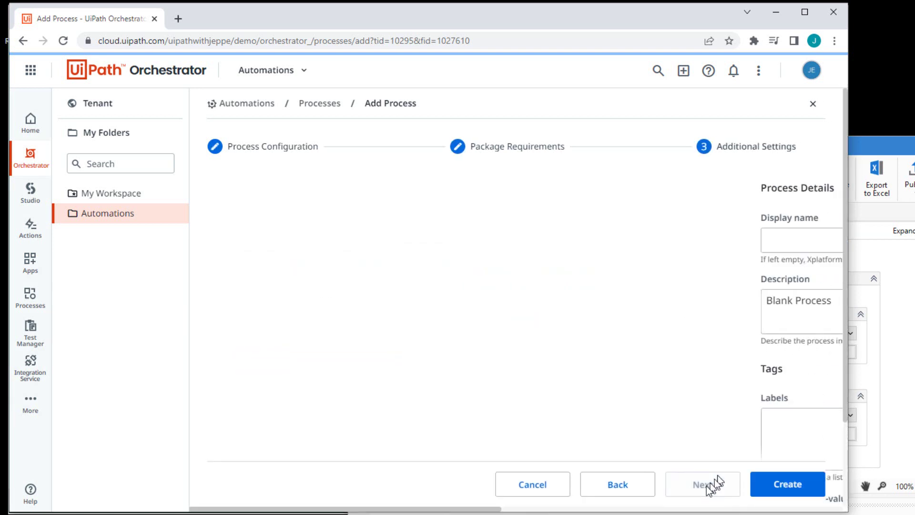
pyautogui.click(788, 490)
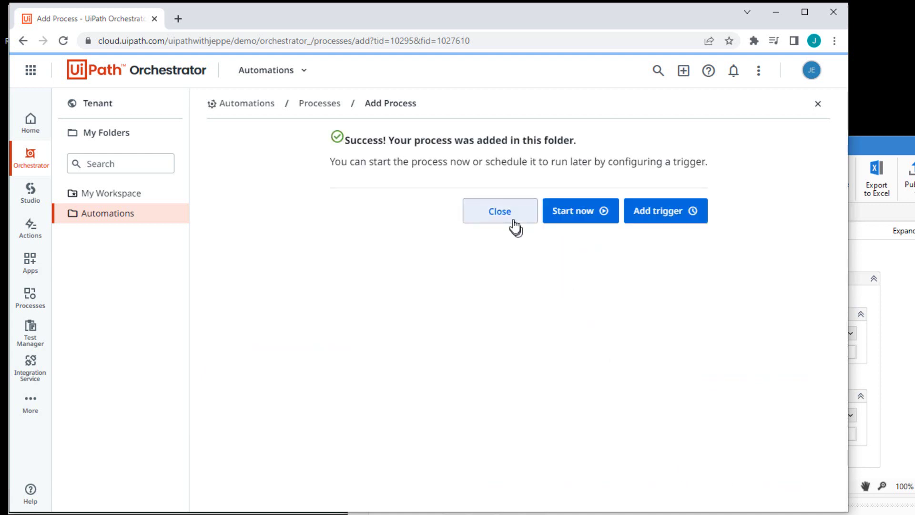
pyautogui.click(499, 211)
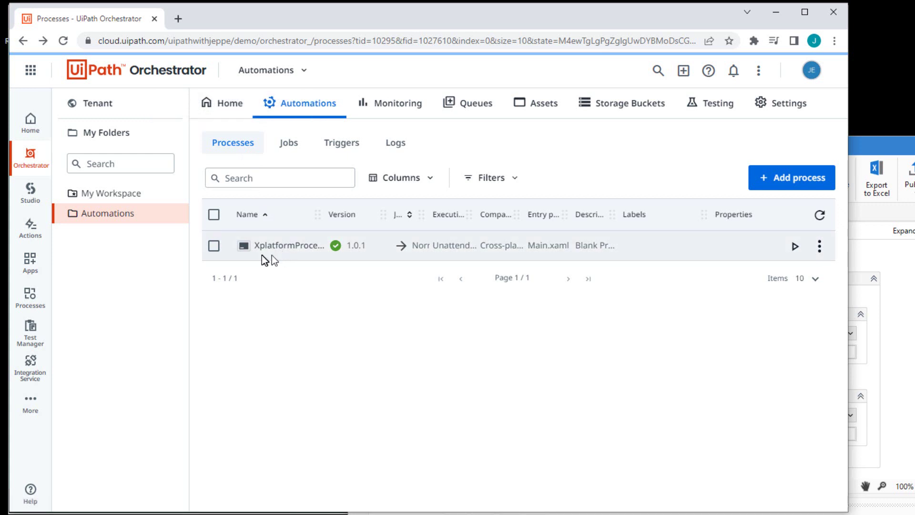
# Step: Start an XplatformProcess job with the Production (Unattended) runtime on any machine and open that job's logs
pyautogui.click(794, 246)
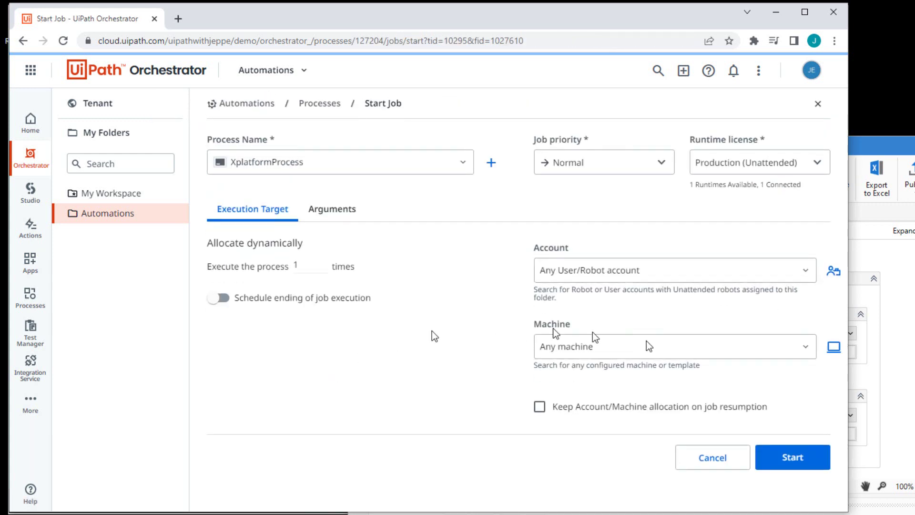
pyautogui.click(796, 458)
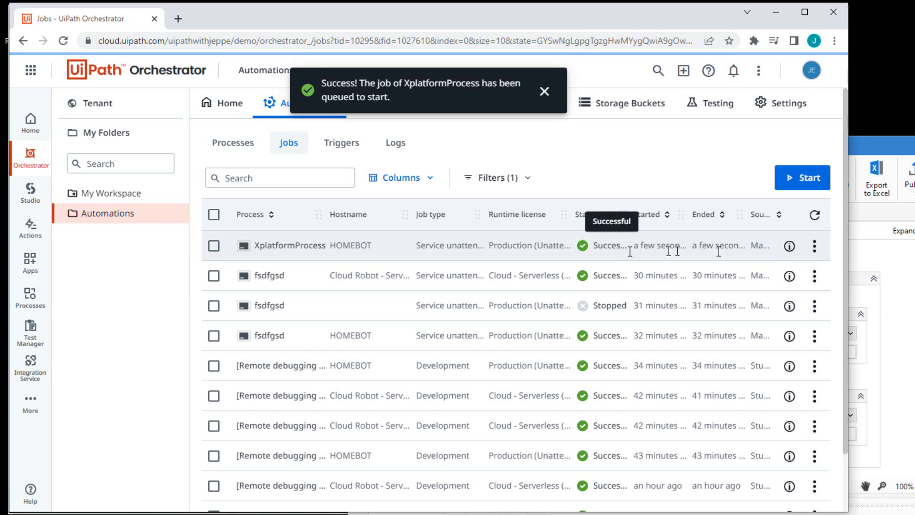
pyautogui.click(814, 246)
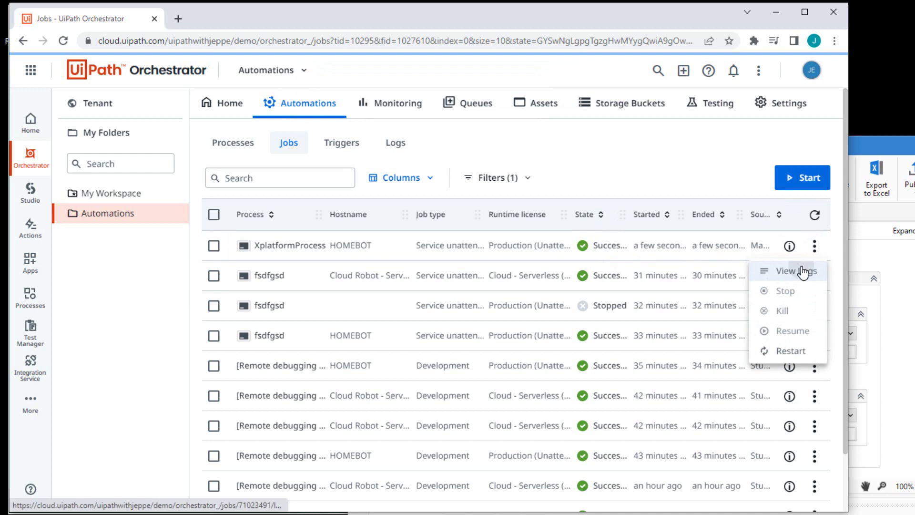
pyautogui.click(802, 271)
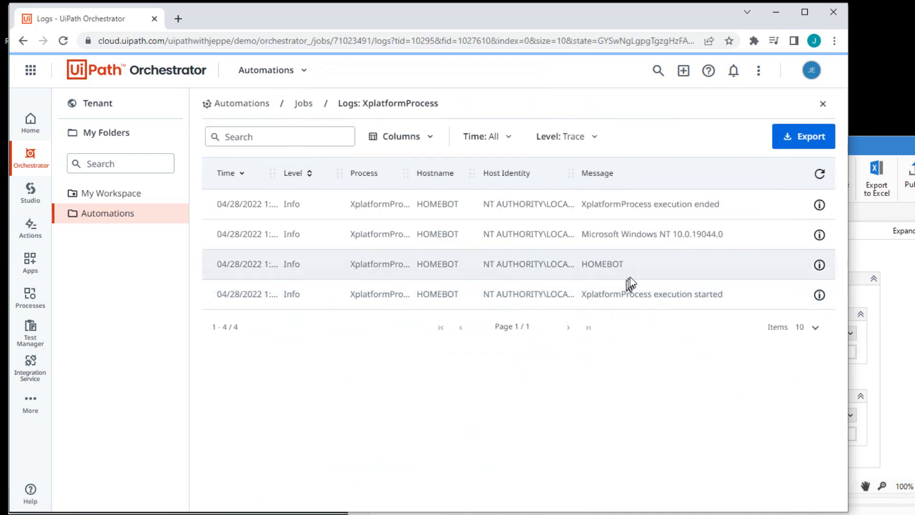
# Step: Compare the job's logged machine name and OS version with the debug output of the two Log Message activities in UiPath Studio
pyautogui.moveTo(633, 267); pyautogui.dragTo(580, 270)
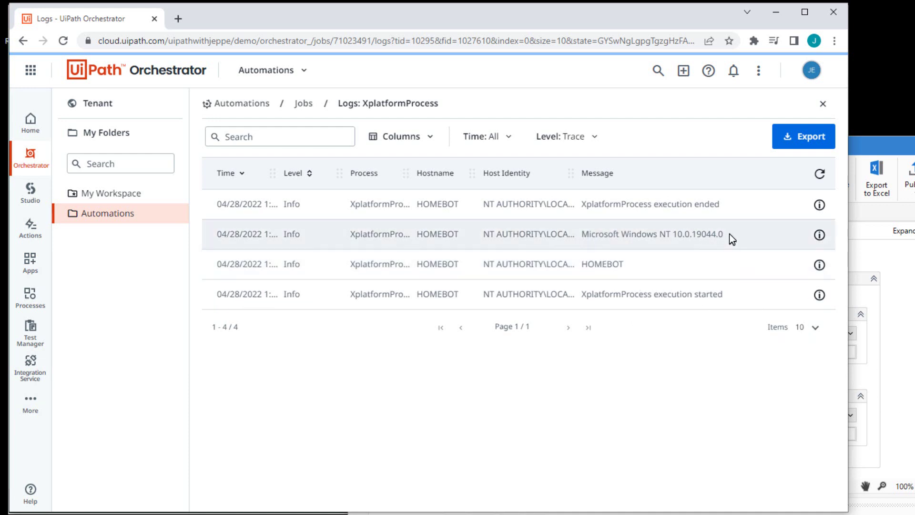
pyautogui.moveTo(729, 233); pyautogui.dragTo(580, 241)
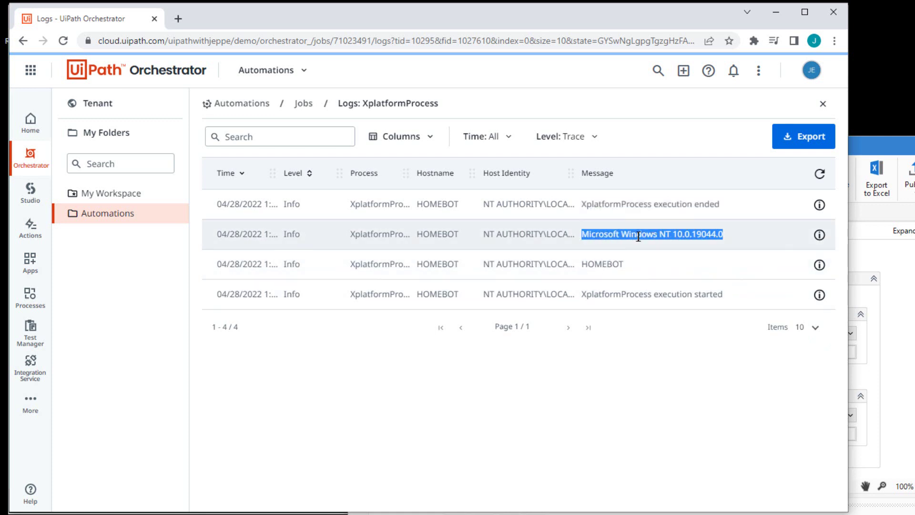
pyautogui.click(612, 234)
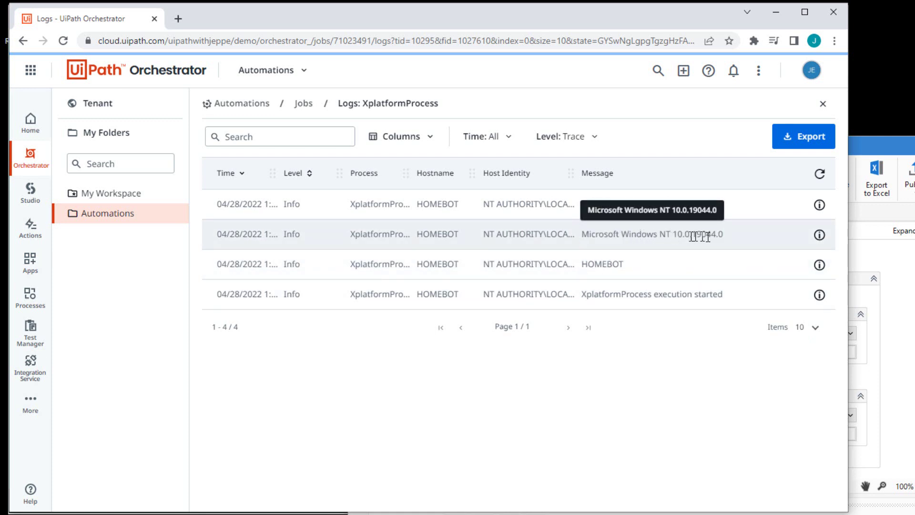
pyautogui.moveTo(580, 264); pyautogui.dragTo(625, 265)
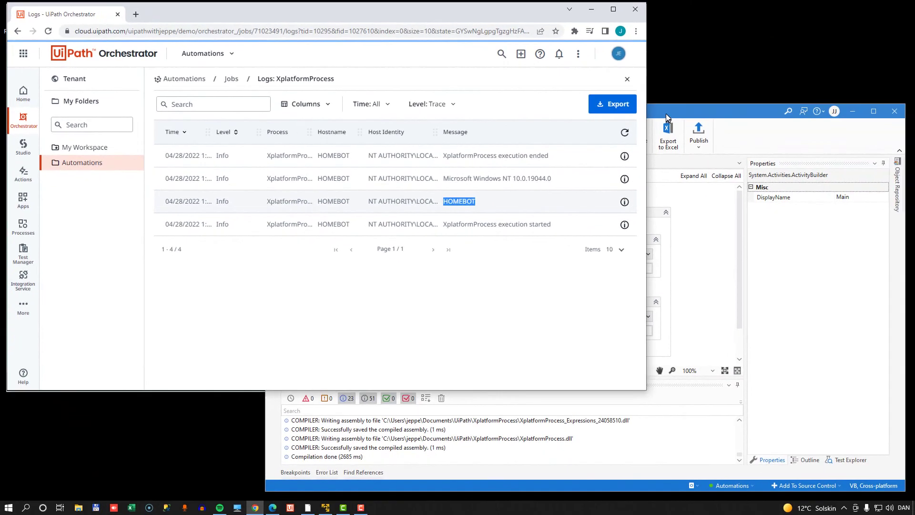
pyautogui.click(867, 148)
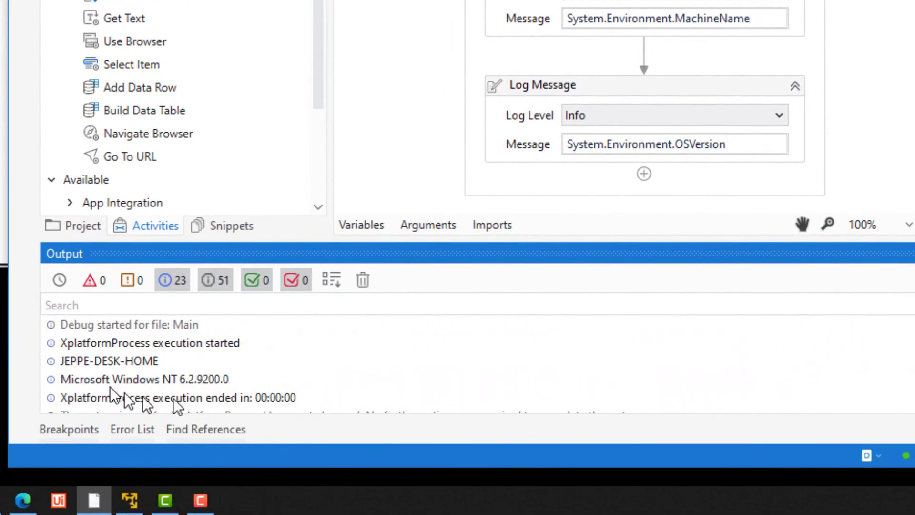
pyautogui.click(99, 359)
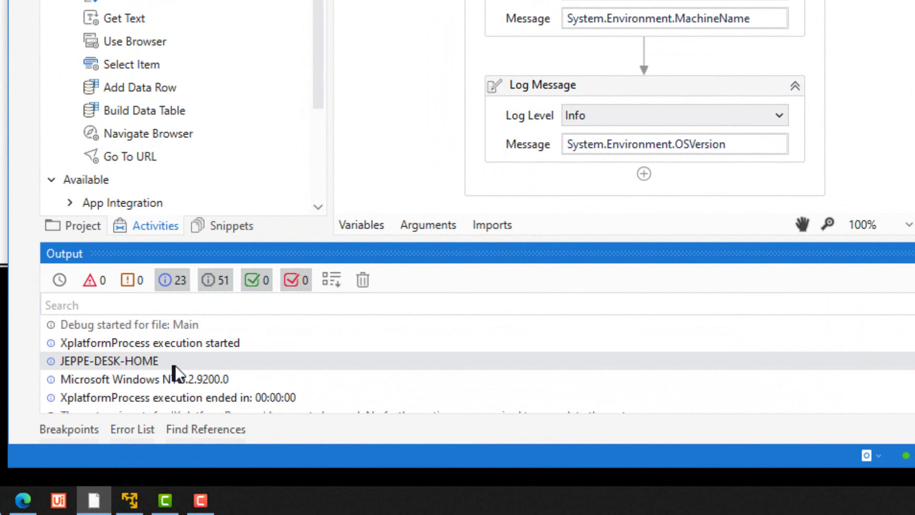
pyautogui.click(224, 383)
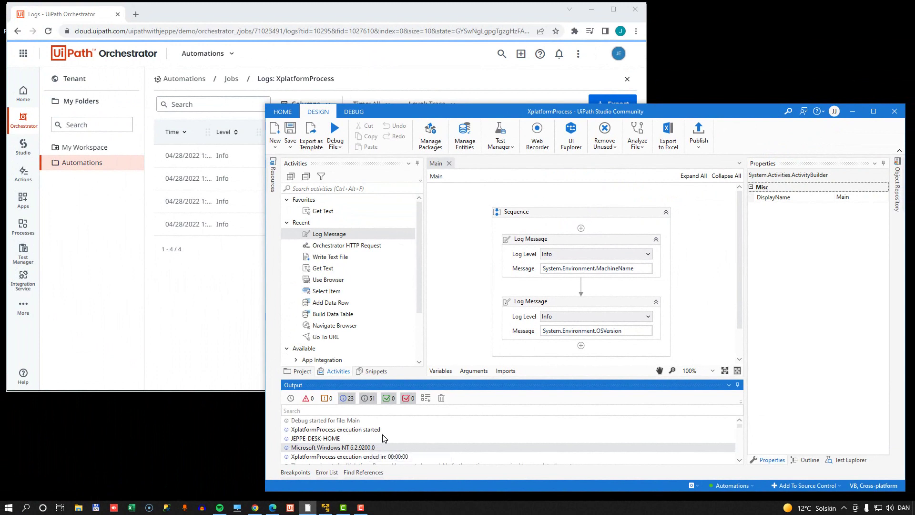
pyautogui.click(585, 239)
pyautogui.click(565, 301)
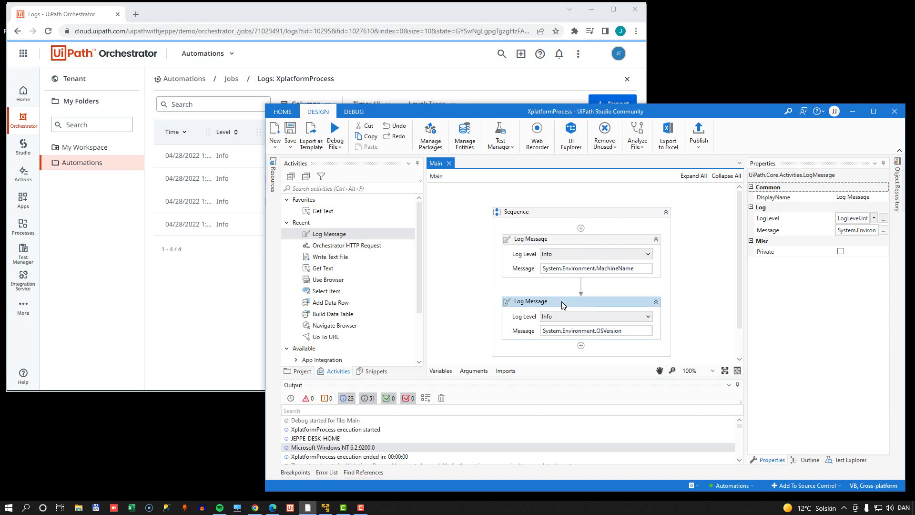
# Step: Switch back to UiPath Orchestrator and begin a tenant-level Cloud Robot - Serverless (Preview) machine with template name Cloud Robot Serverless
pyautogui.click(244, 313)
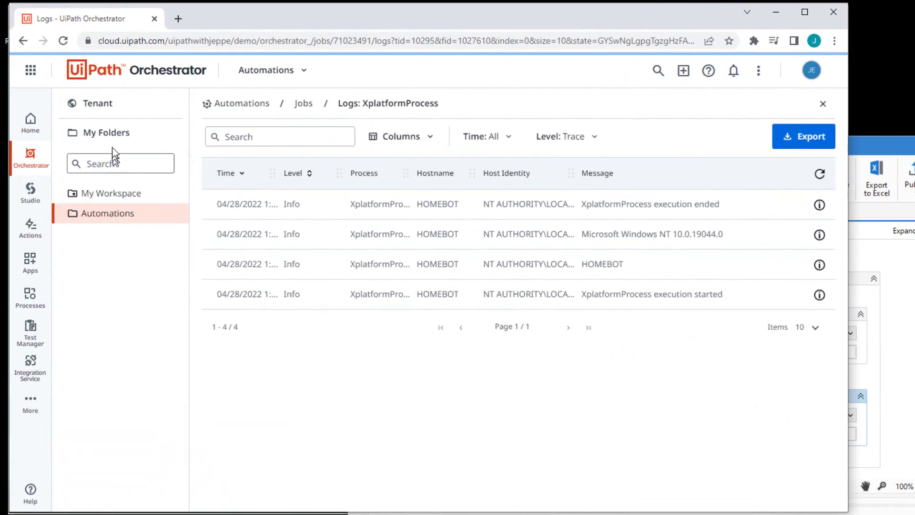
pyautogui.click(83, 87)
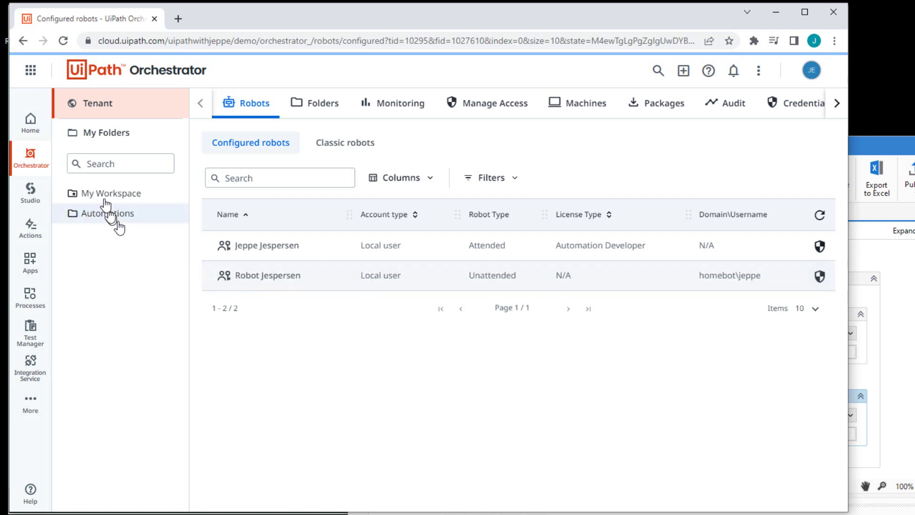
pyautogui.click(588, 105)
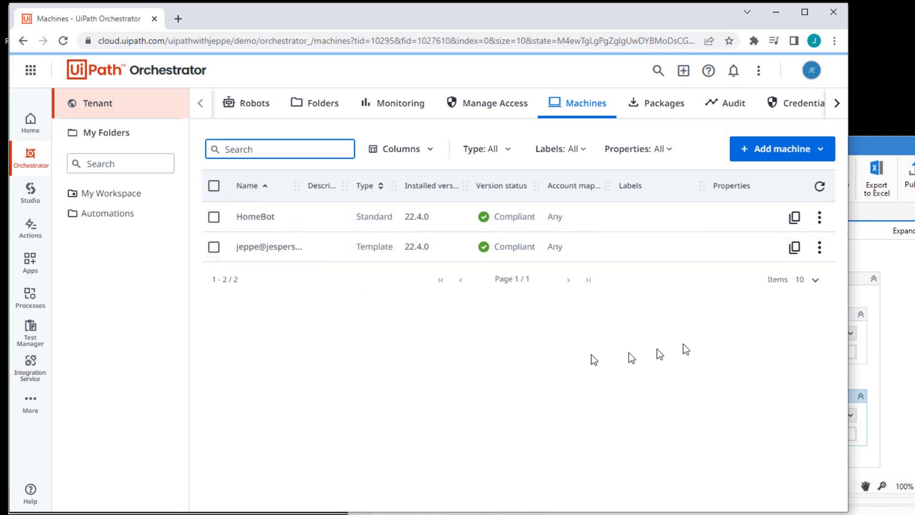
pyautogui.click(817, 153)
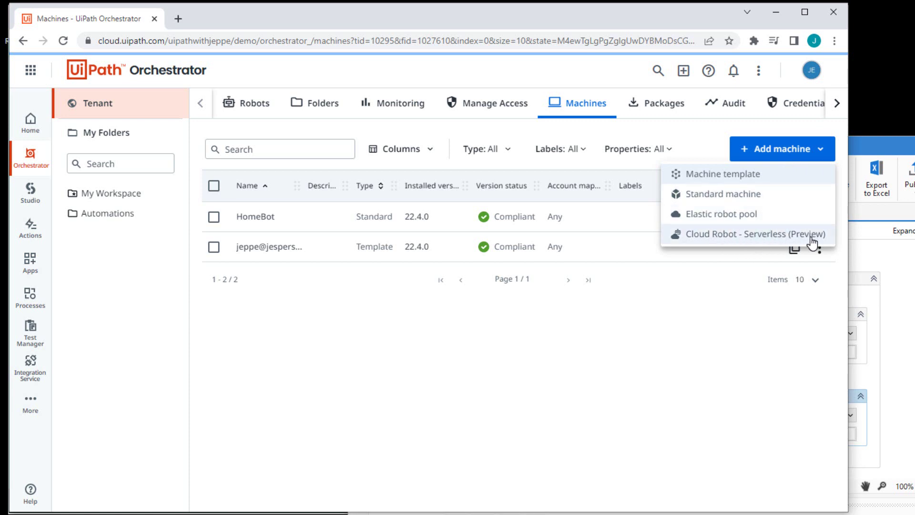
pyautogui.click(739, 238)
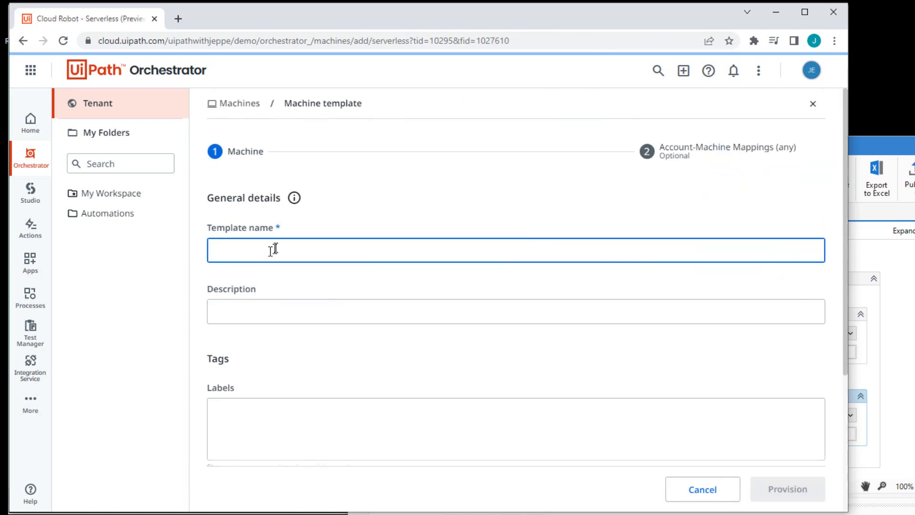
pyautogui.write('Cloud Robot Serverless')
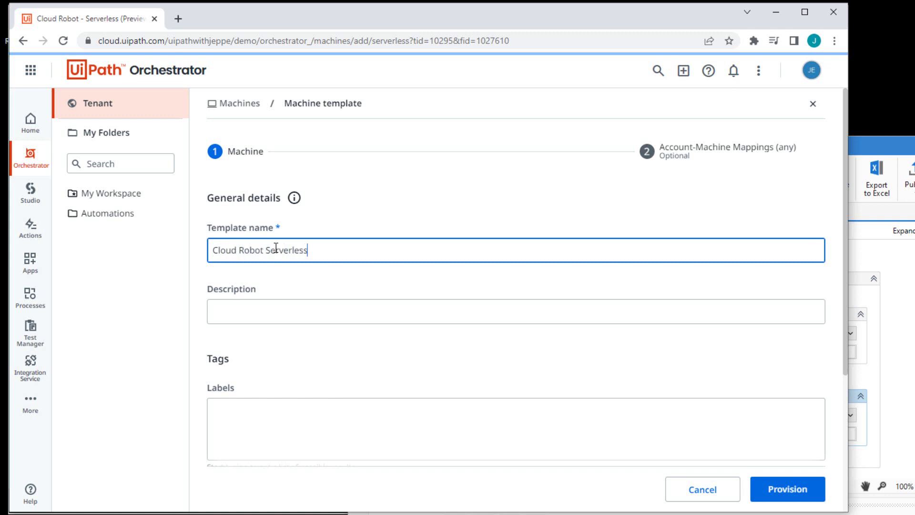
# Step: Review the serverless template's tags and supported usage, leave the description empty, and provision the machine
pyautogui.scroll(-3, 476, 327)
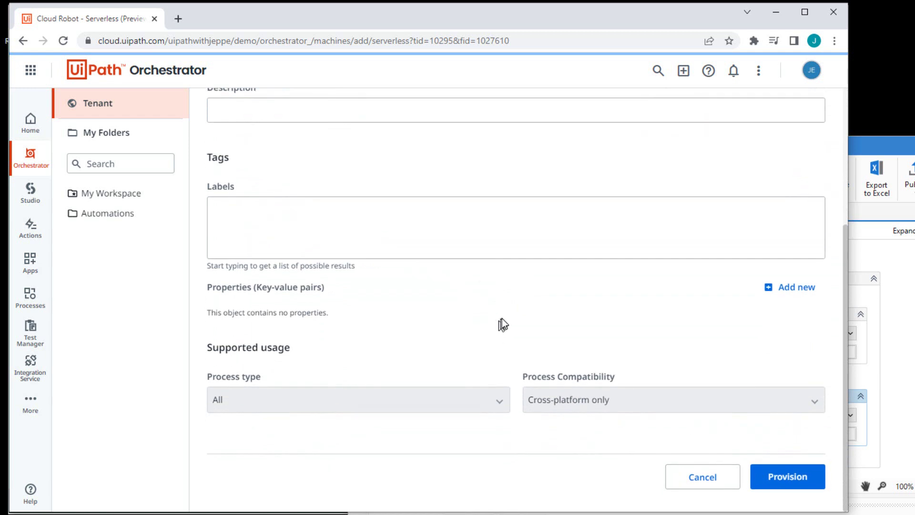
pyautogui.scroll(3, 310, 302)
pyautogui.click(306, 310)
pyautogui.scroll(-5, 473, 286)
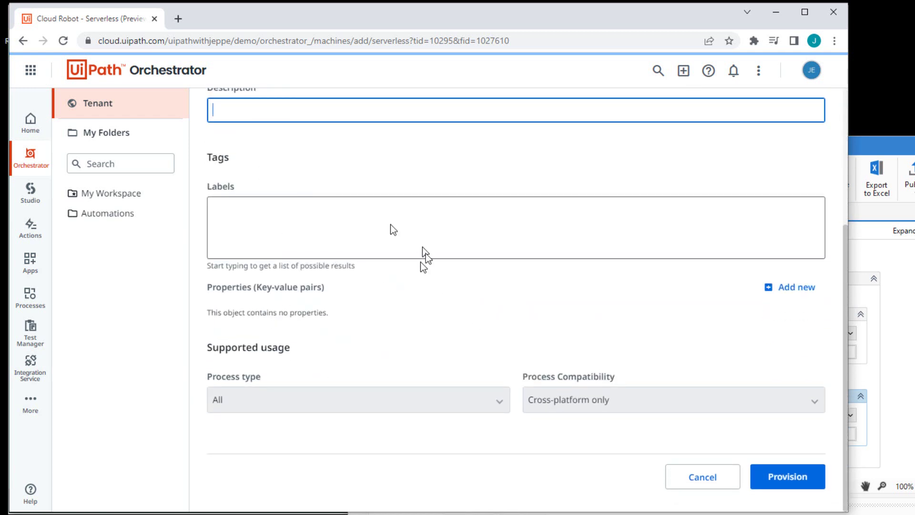
pyautogui.click(294, 394)
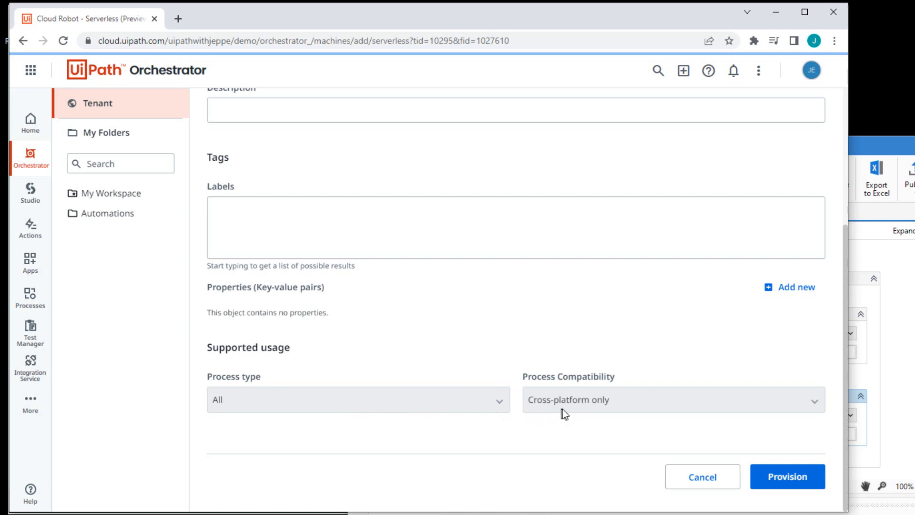
pyautogui.click(793, 486)
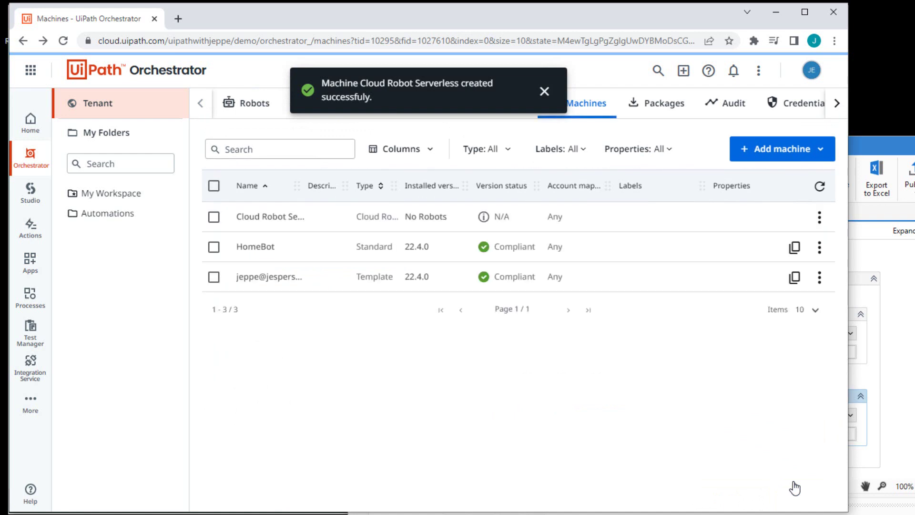
pyautogui.click(548, 95)
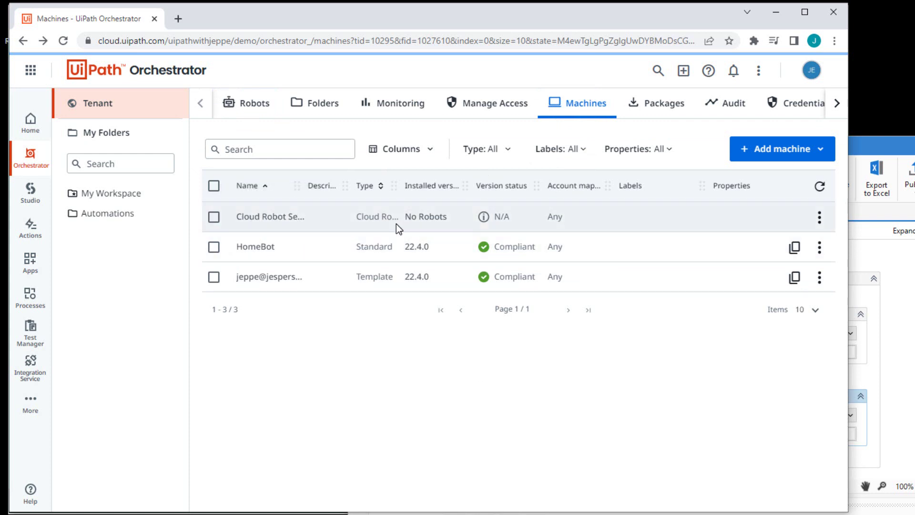
# Step: Open the machines assigned to the Automations folder and unassign HomeBot from that folder
pyautogui.click(105, 215)
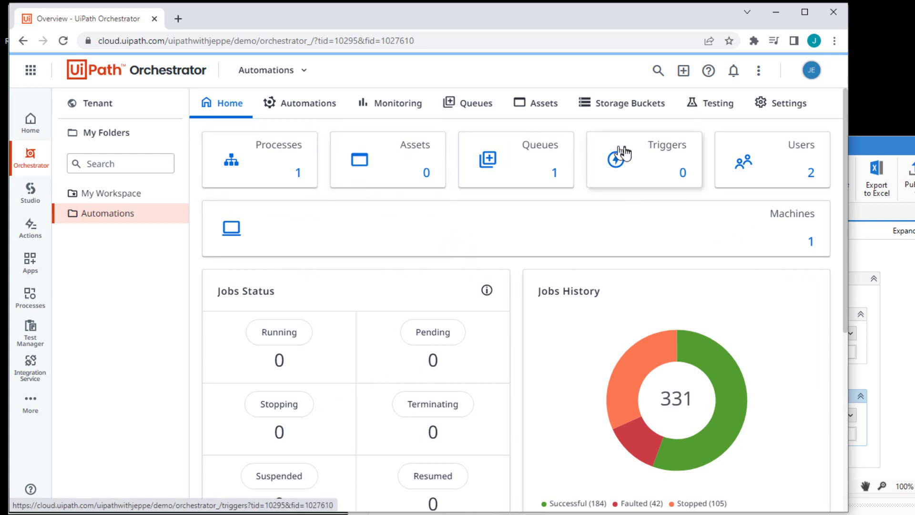
pyautogui.click(327, 244)
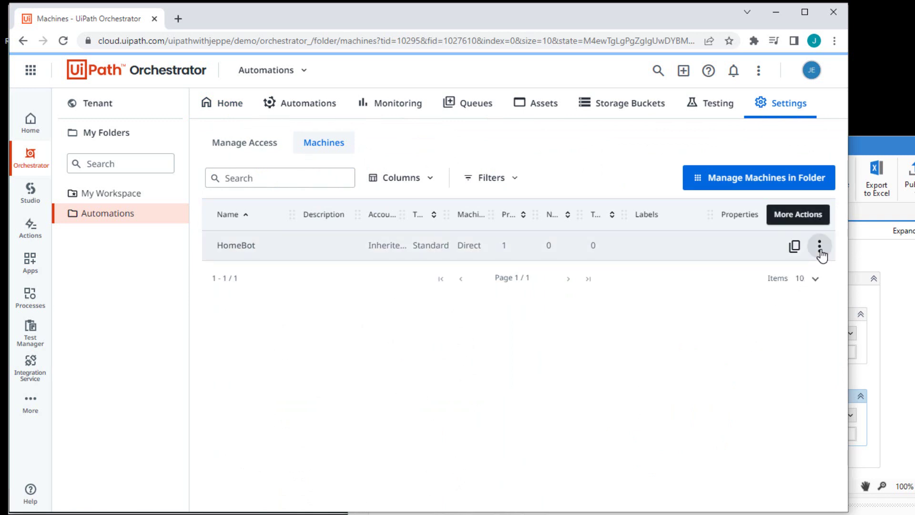
pyautogui.click(820, 245)
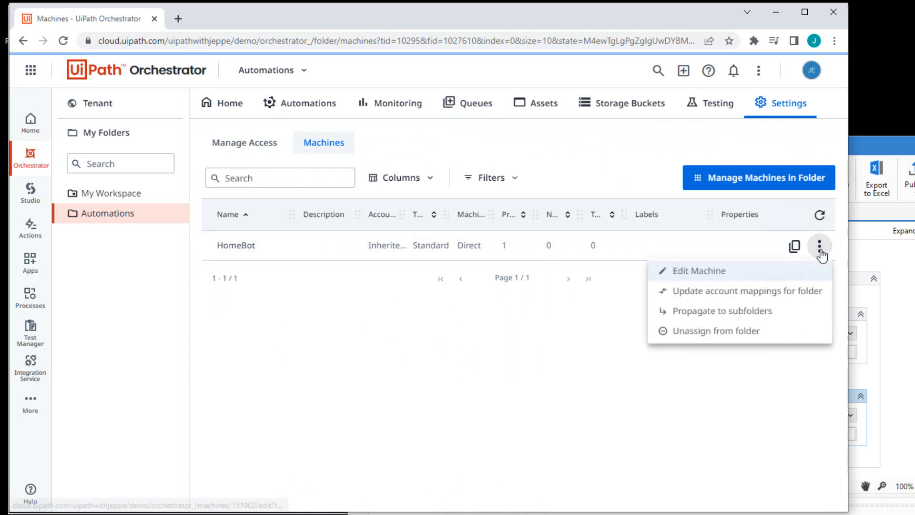
pyautogui.click(740, 330)
pyautogui.click(582, 325)
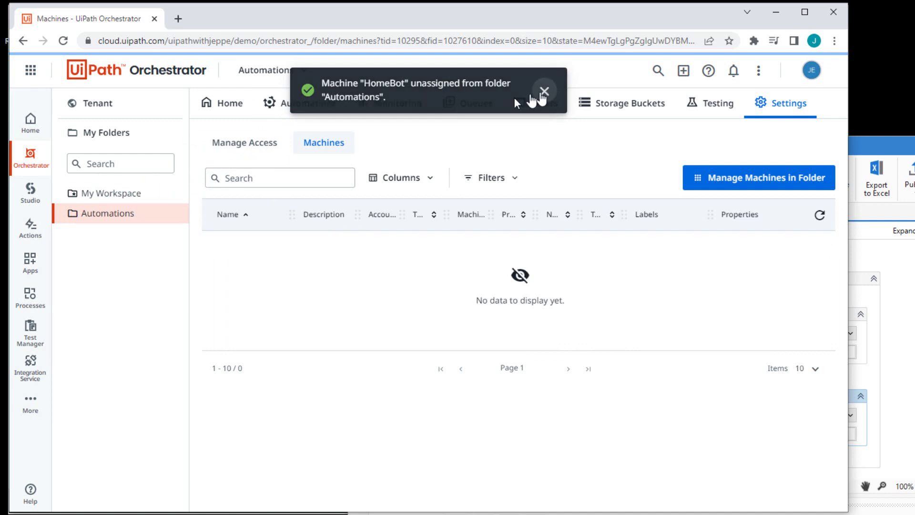
# Step: Check the runtime license availability in the XplatformProcess job start settings and leave without starting a job
pyautogui.click(292, 104)
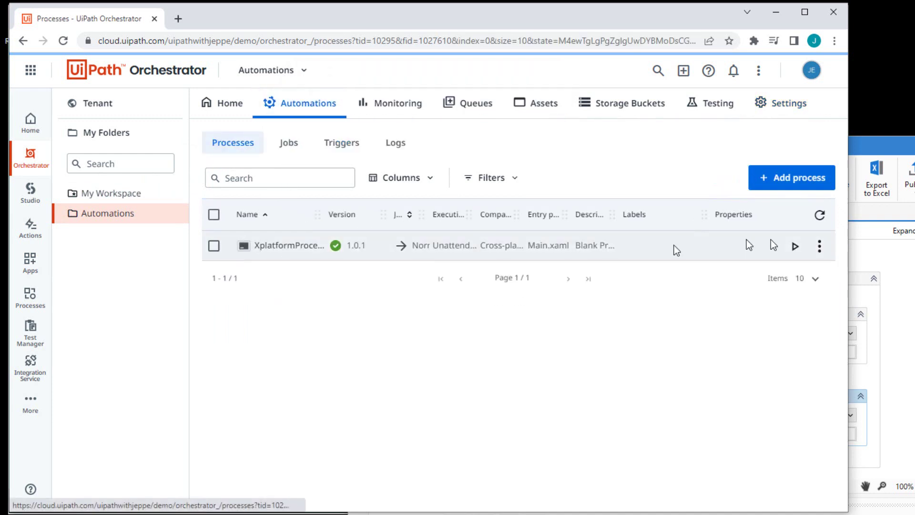
pyautogui.click(795, 246)
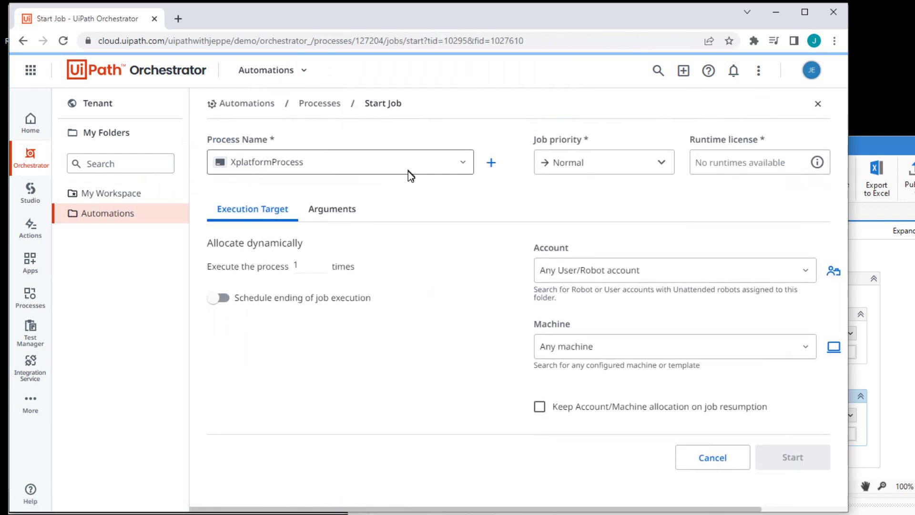
pyautogui.click(714, 460)
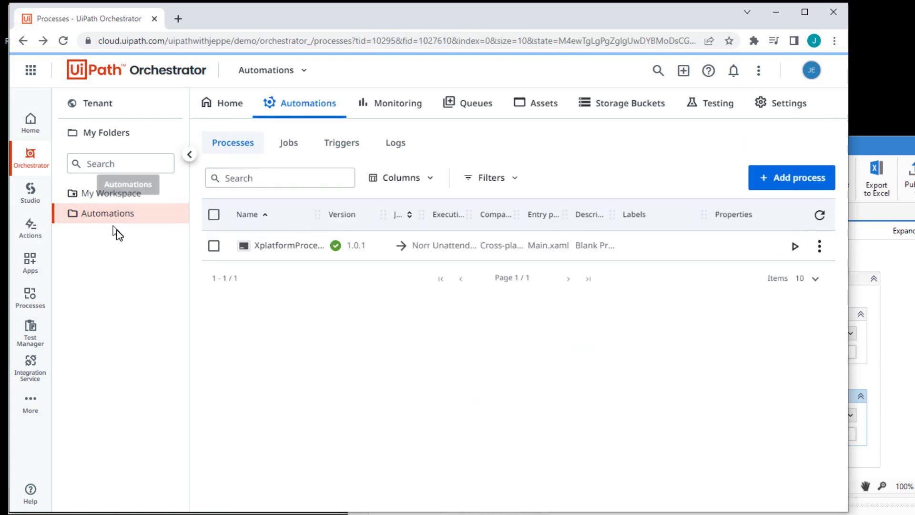
# Step: Assign the Cloud Robot Serverless machine to the Automations folder
pyautogui.click(244, 107)
pyautogui.click(694, 222)
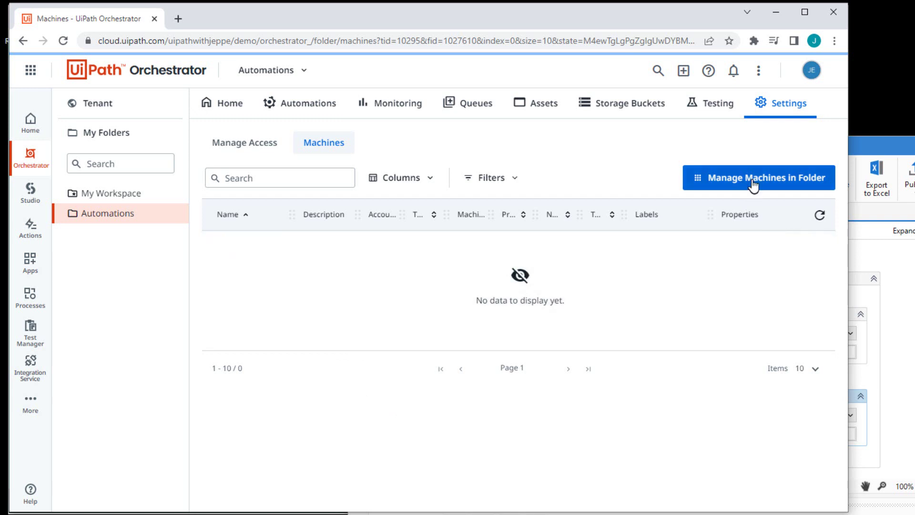
pyautogui.click(753, 185)
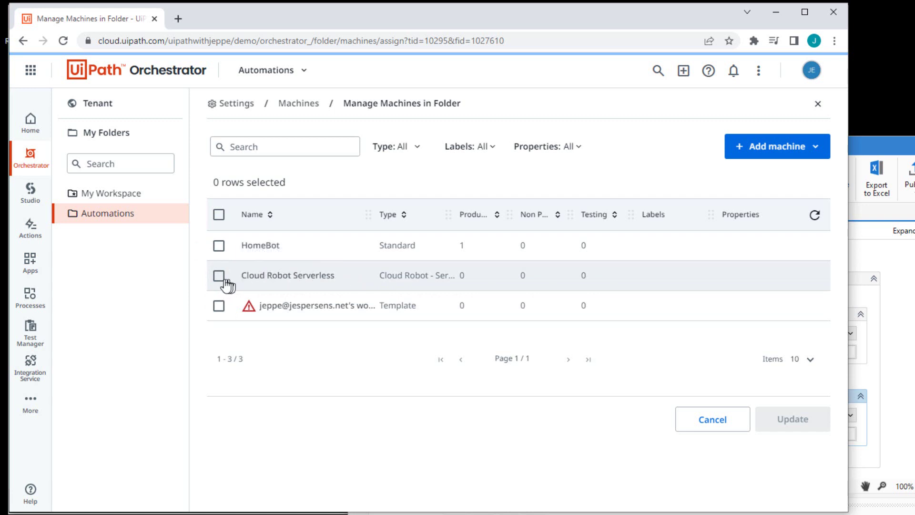
pyautogui.click(219, 276)
pyautogui.click(791, 423)
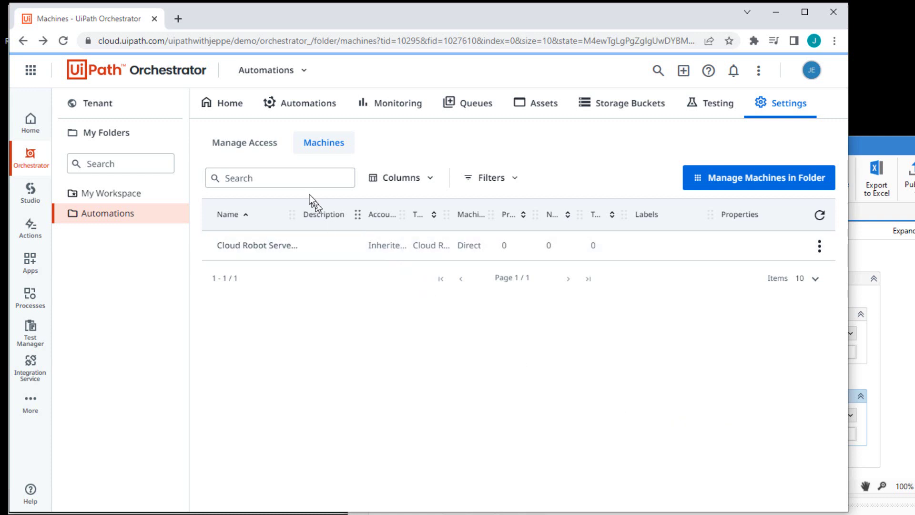
# Step: Start an XplatformProcess job with the Cloud - Serverless (Preview) runtime on any machine and open that job's logs
pyautogui.click(311, 112)
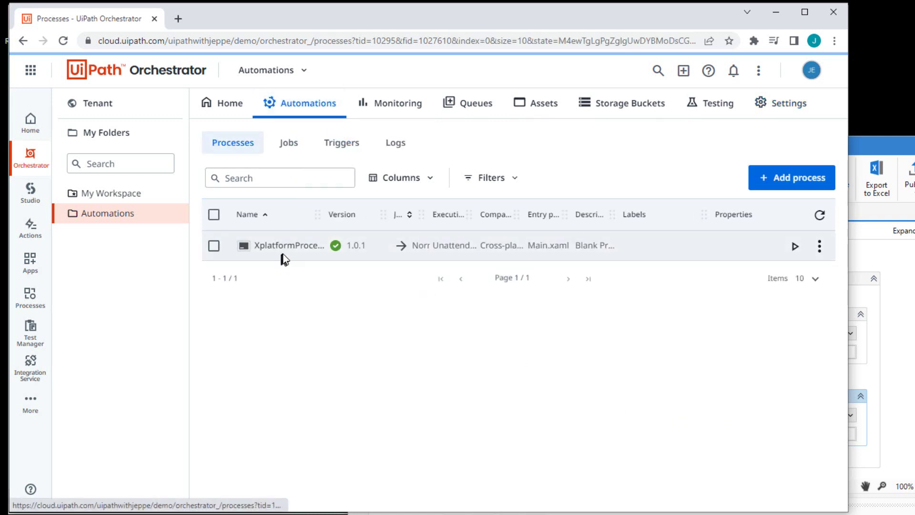
pyautogui.click(795, 246)
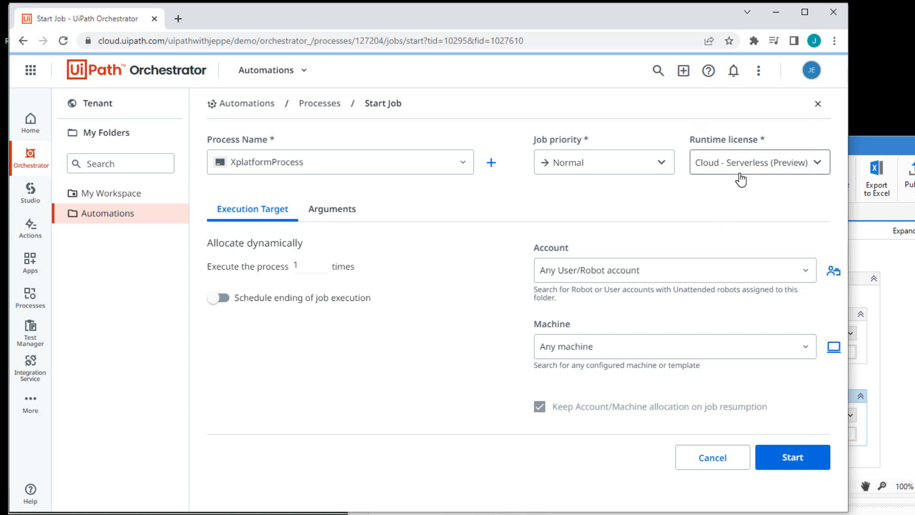
pyautogui.click(807, 469)
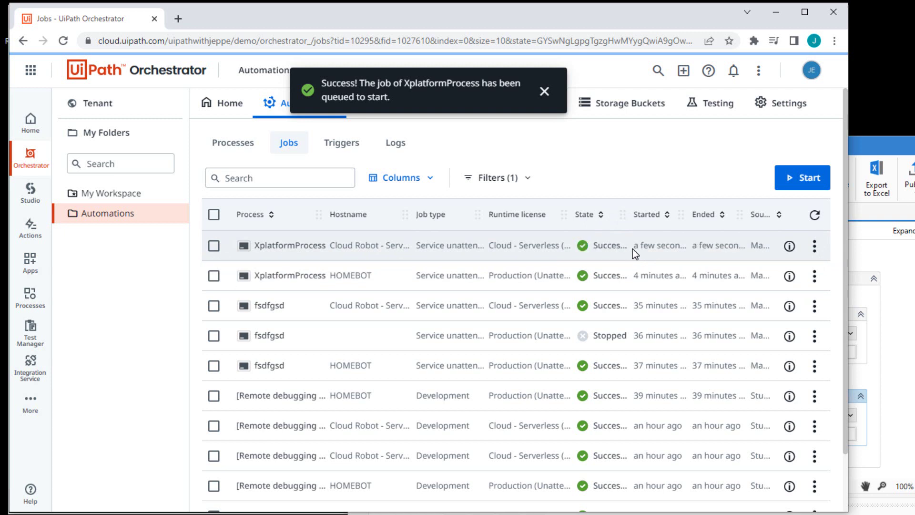
pyautogui.click(815, 247)
pyautogui.click(782, 270)
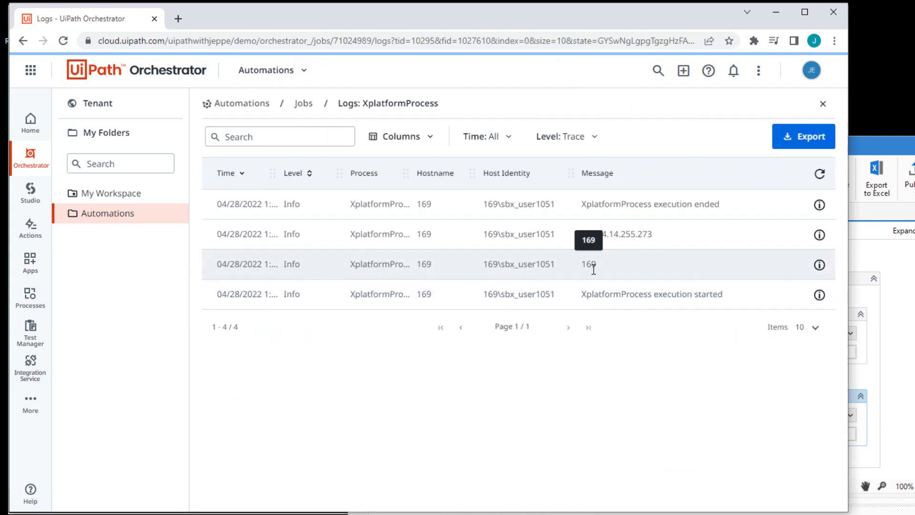
# Step: Examine the machine name and OS version messages in the serverless job's logs
pyautogui.moveTo(619, 267); pyautogui.dragTo(582, 265)
pyautogui.click(647, 263)
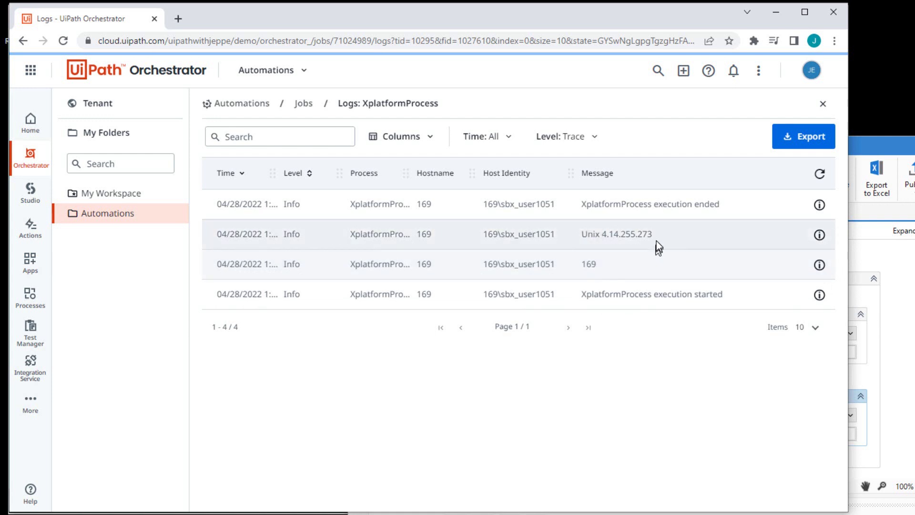
pyautogui.moveTo(659, 236); pyautogui.dragTo(581, 235)
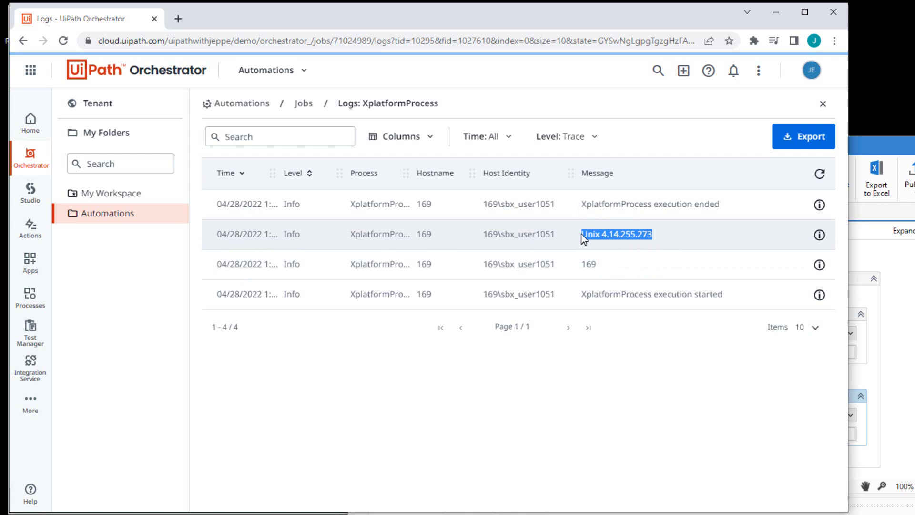
pyautogui.click(711, 239)
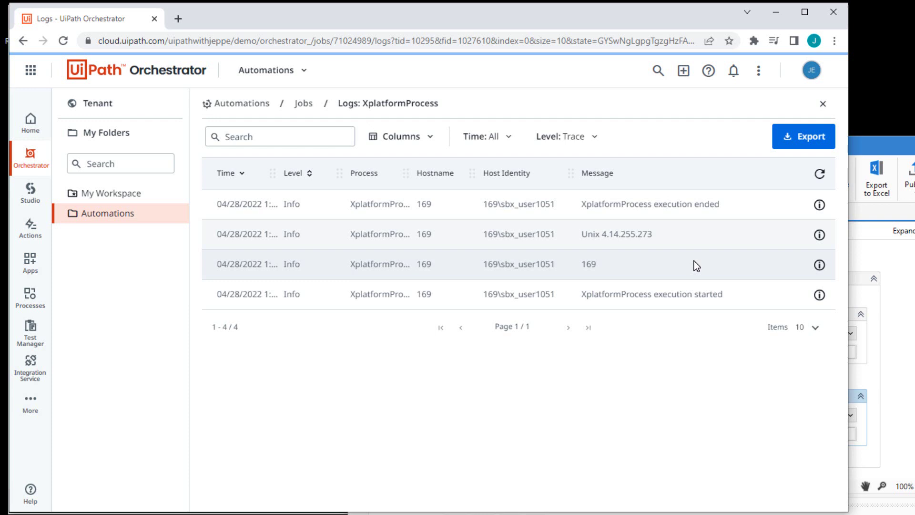
# Step: Review the tenant-level role assignments and machines, and the machines assigned to the Automations folder
pyautogui.click(130, 104)
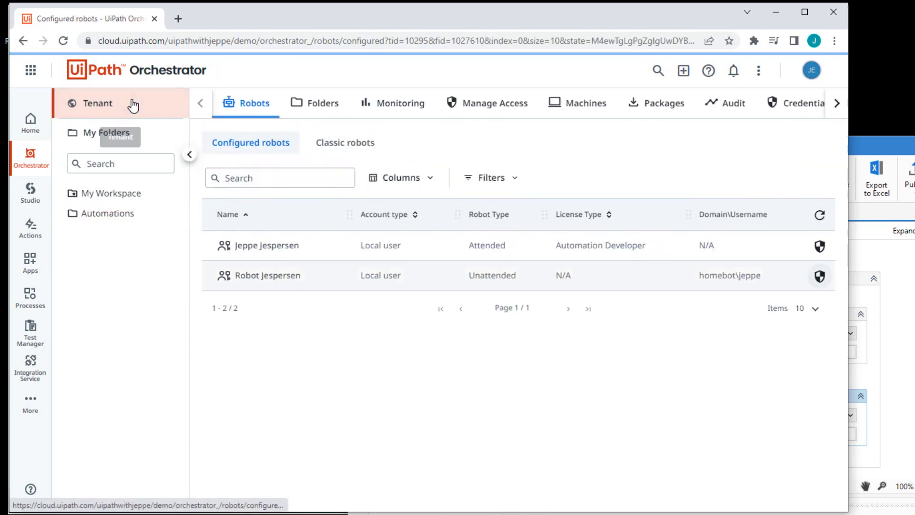
pyautogui.click(488, 108)
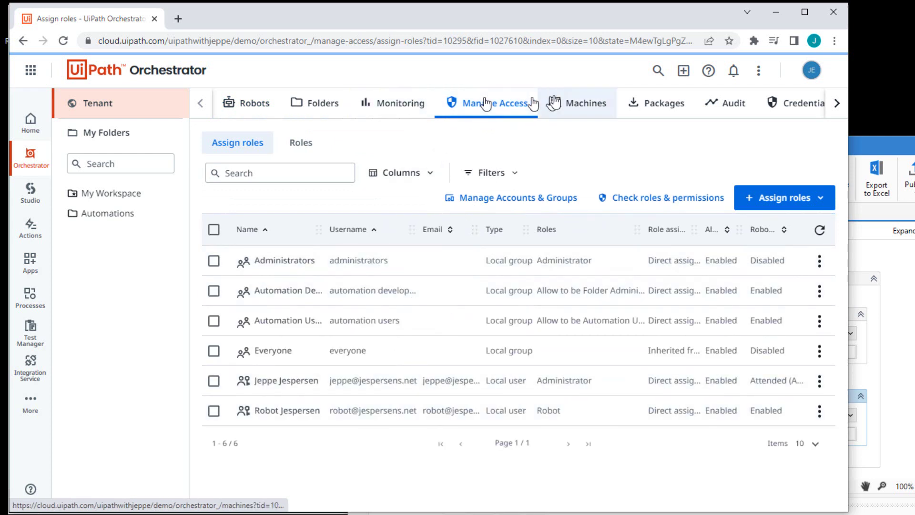
pyautogui.click(553, 102)
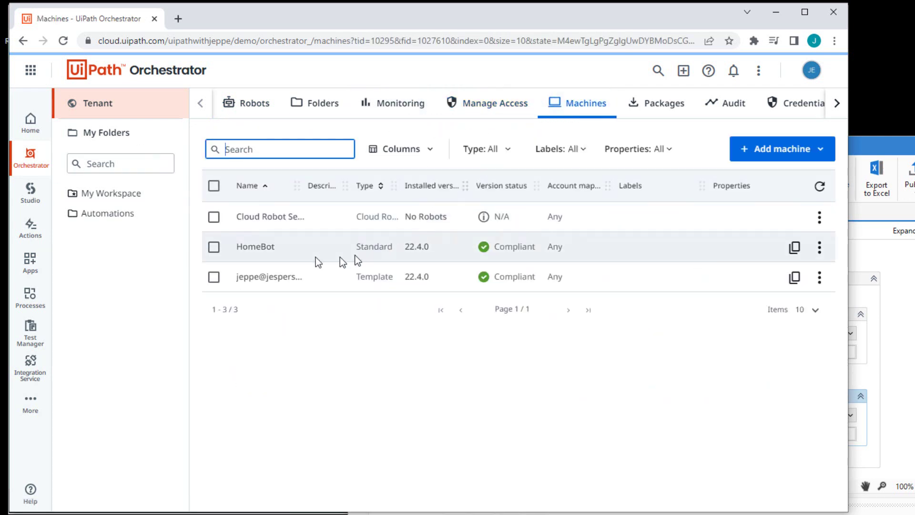
pyautogui.click(116, 212)
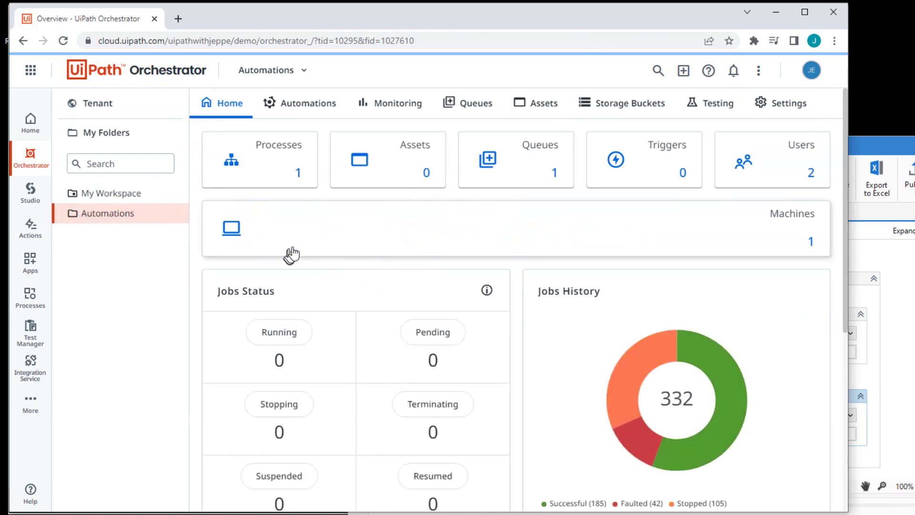
pyautogui.click(292, 255)
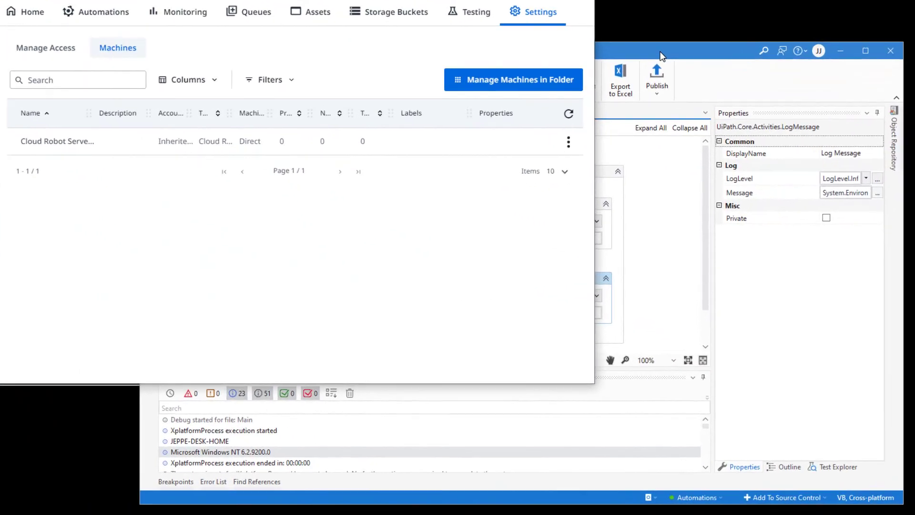
# Step: Switch to UiPath Studio and configure remote debugging with connection type Unattended Robot for any user and any machine
pyautogui.click(660, 53)
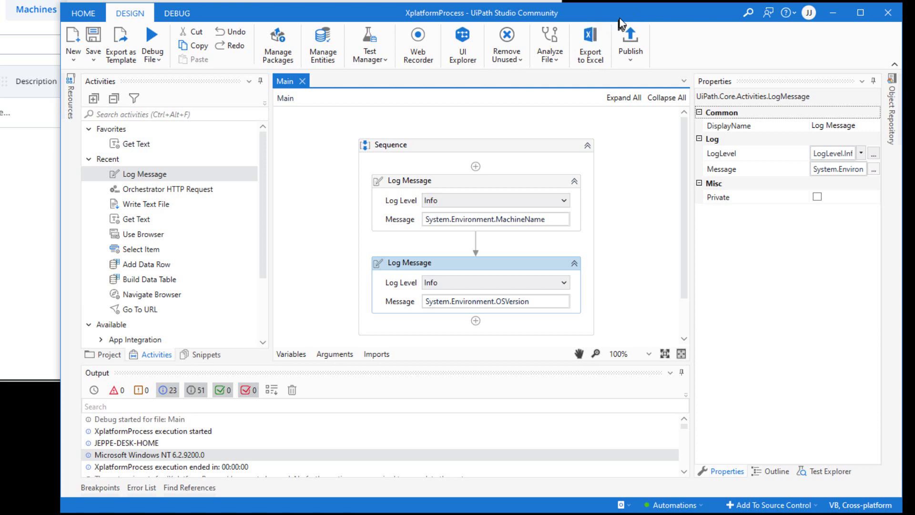
pyautogui.click(178, 14)
pyautogui.click(550, 50)
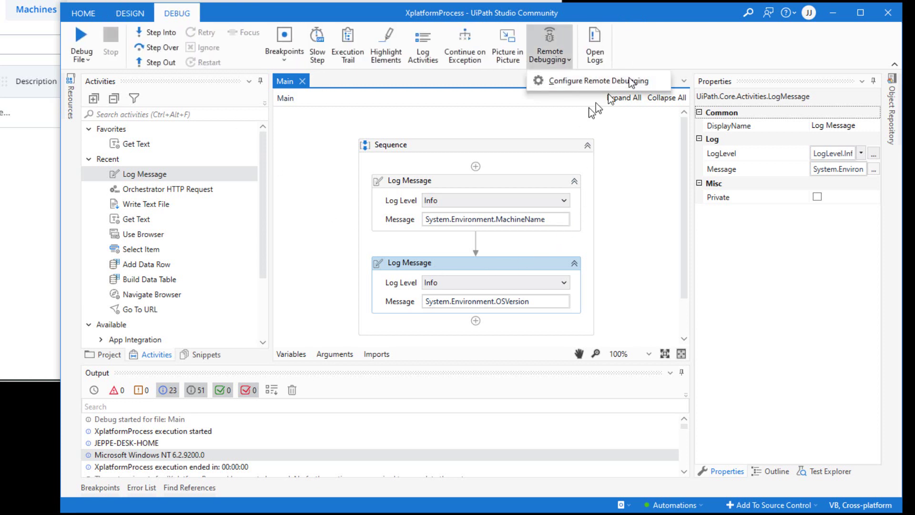
pyautogui.click(567, 88)
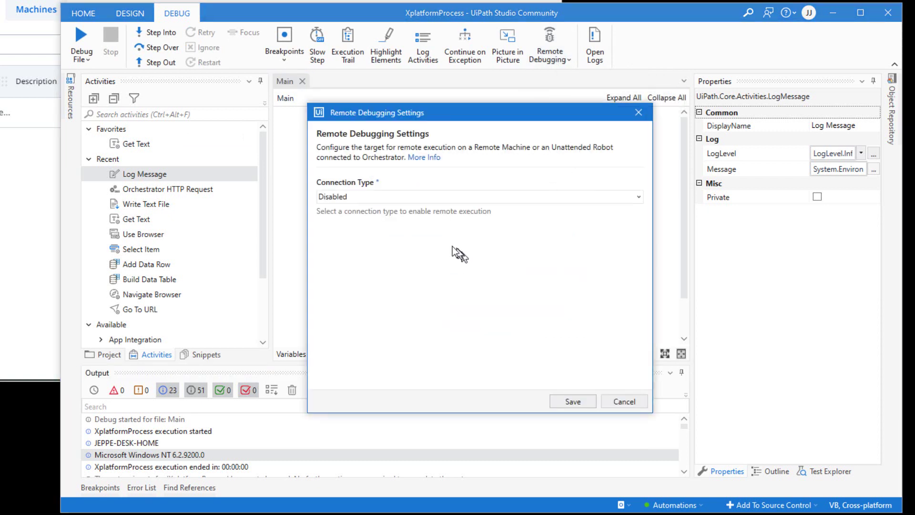
pyautogui.click(414, 196)
pyautogui.click(351, 236)
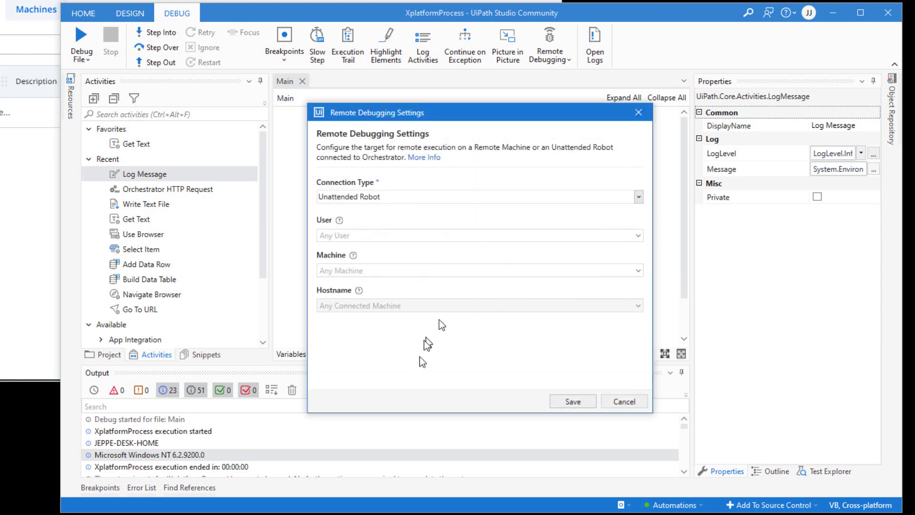
pyautogui.click(570, 400)
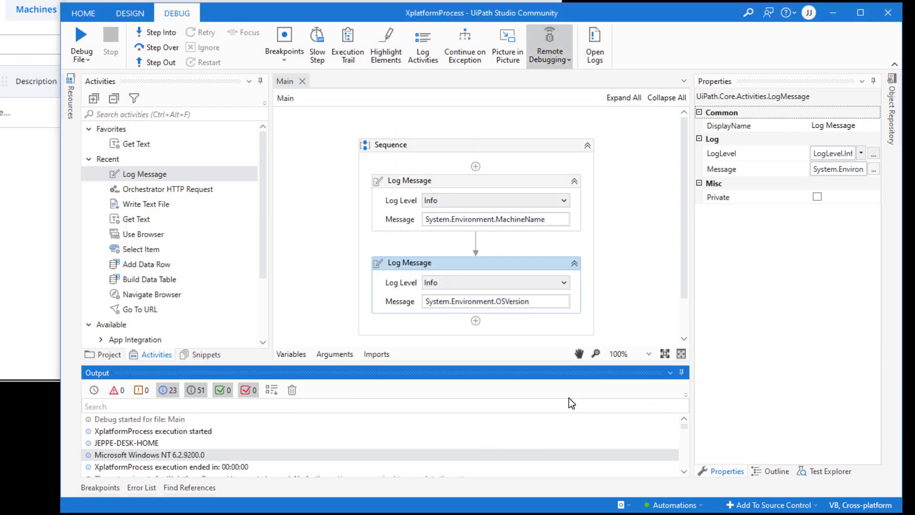
# Step: Set a breakpoint on the Log Message activity for System.Environment.OSVersion and start debugging the file remotely
pyautogui.click(467, 269)
pyautogui.rightClick(465, 267)
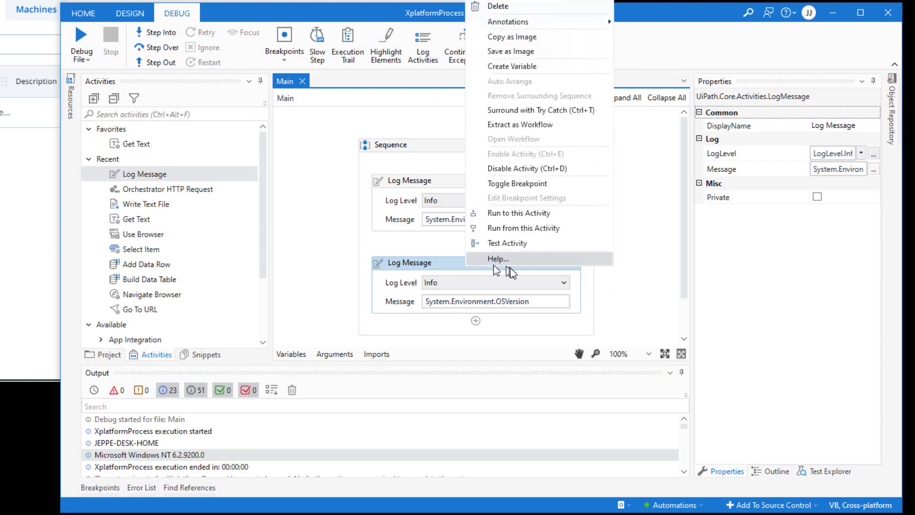
pyautogui.click(517, 183)
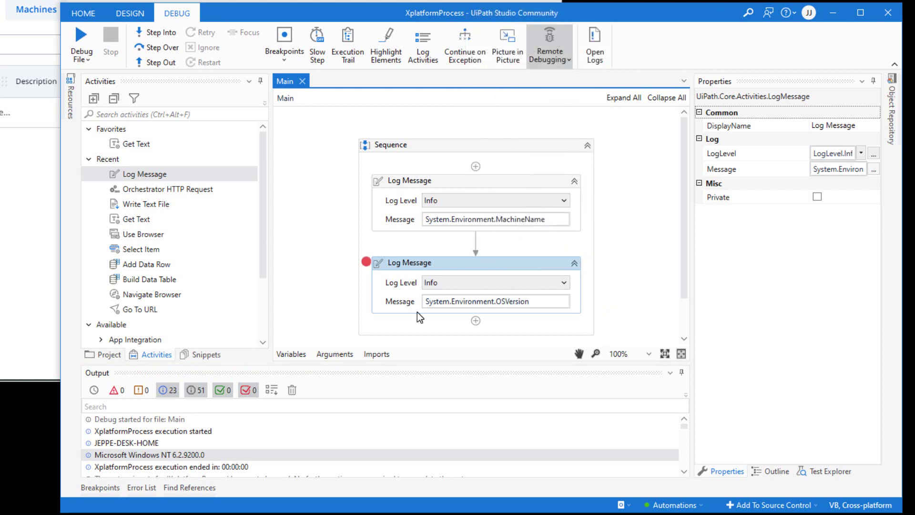
pyautogui.click(82, 43)
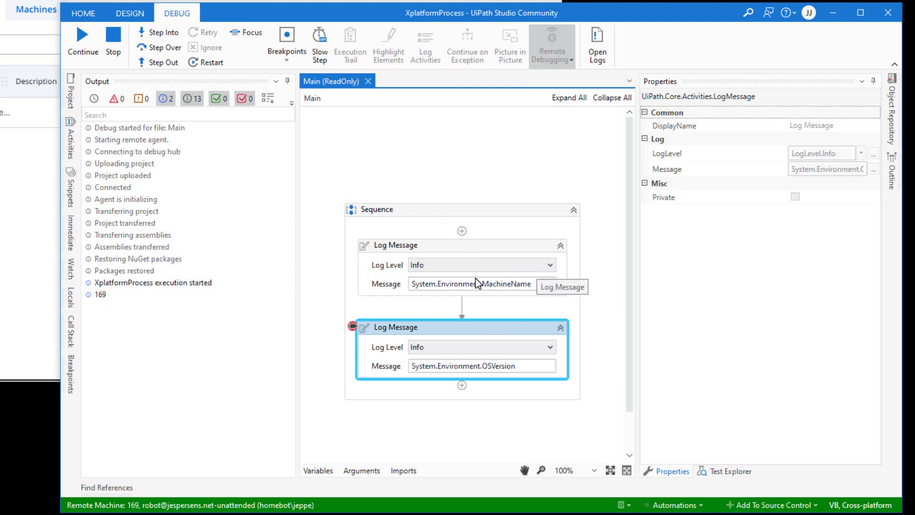
# Step: Evaluate the expression Environment.OSVersion in the paused remote debugging session and stop the debugging
pyautogui.click(70, 233)
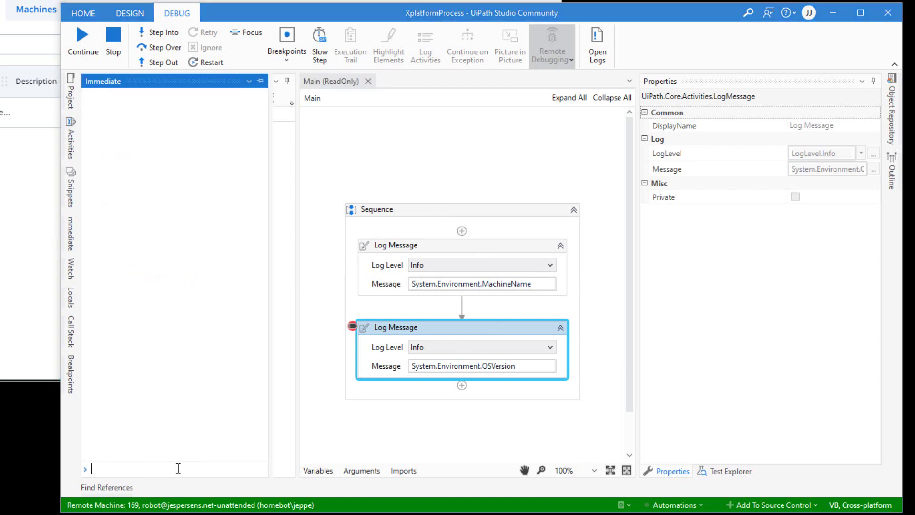
pyautogui.write('Environment.')
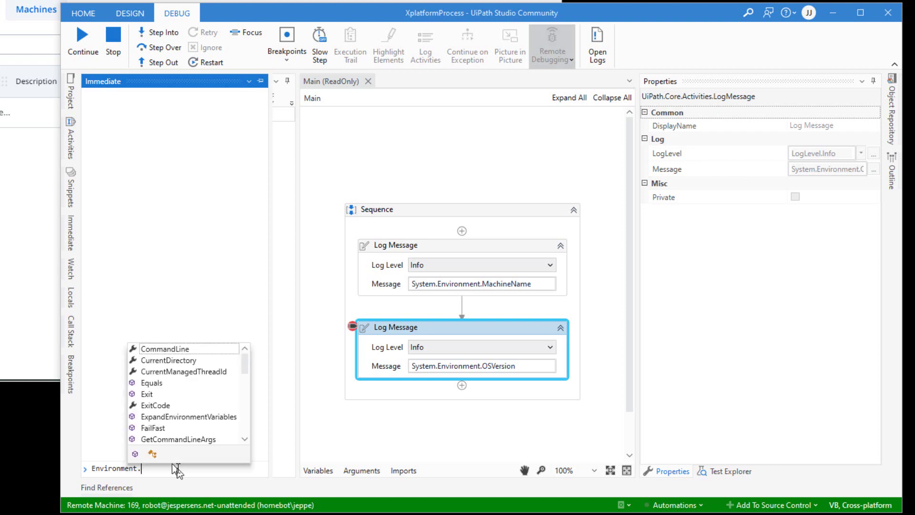
pyautogui.write('OSVersion')
pyautogui.press('Return')
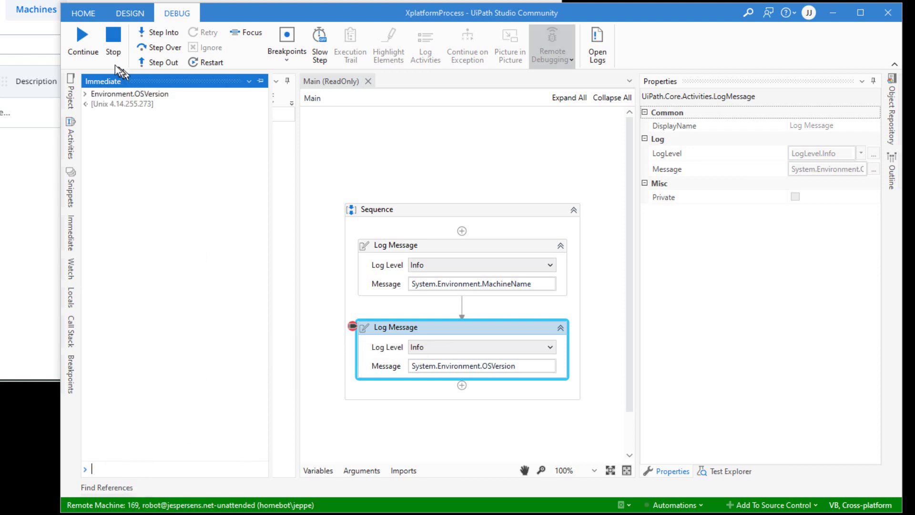
pyautogui.click(114, 36)
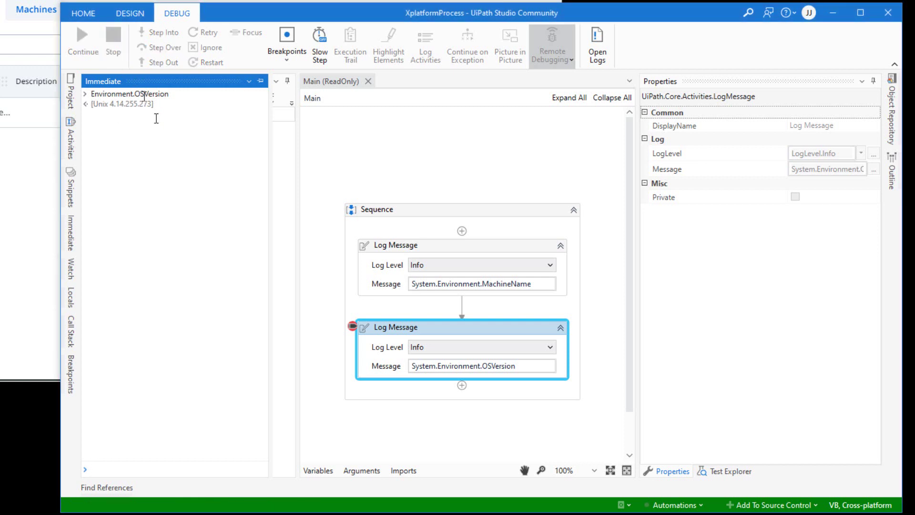